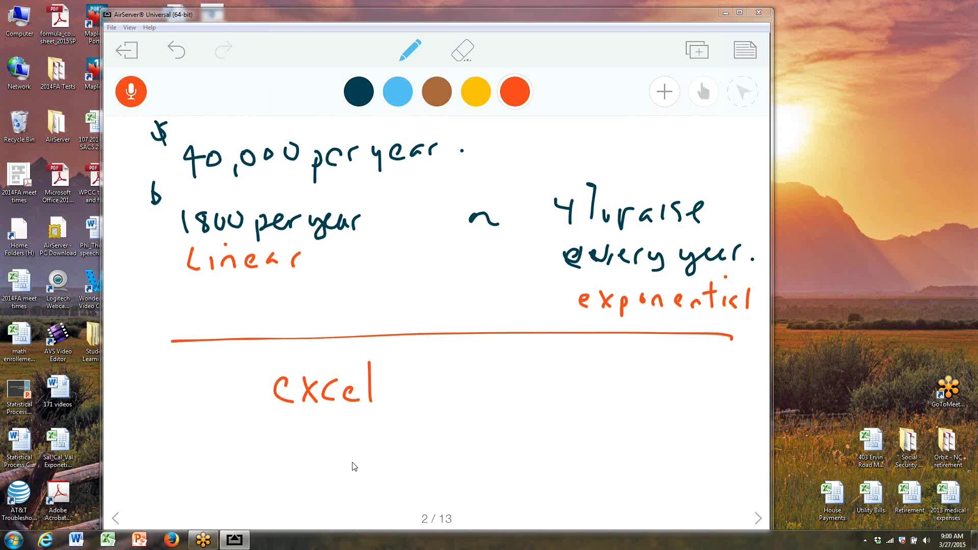
# Switch to Microsoft Excel with a blank workbook, dismiss the activation notice and maximize the window
pyautogui.click(118, 542)
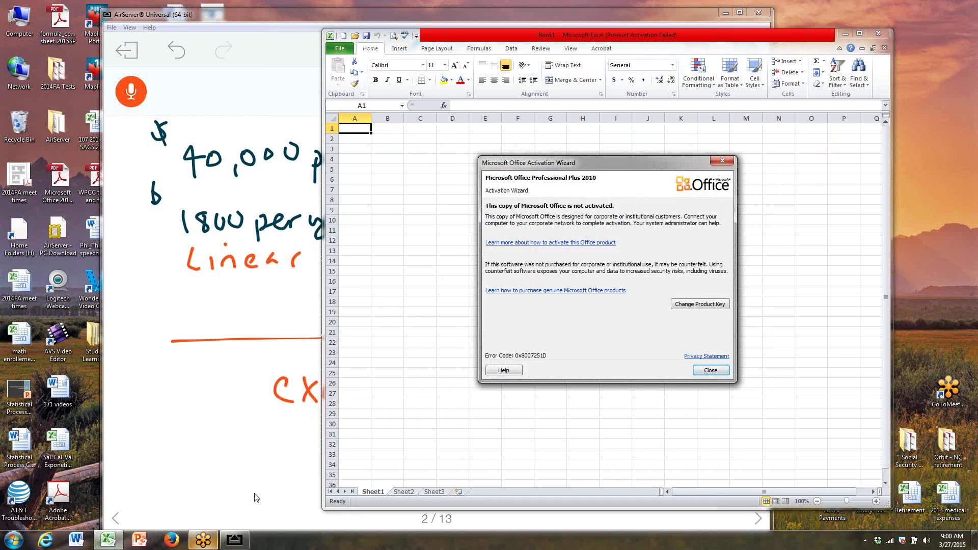
pyautogui.click(711, 370)
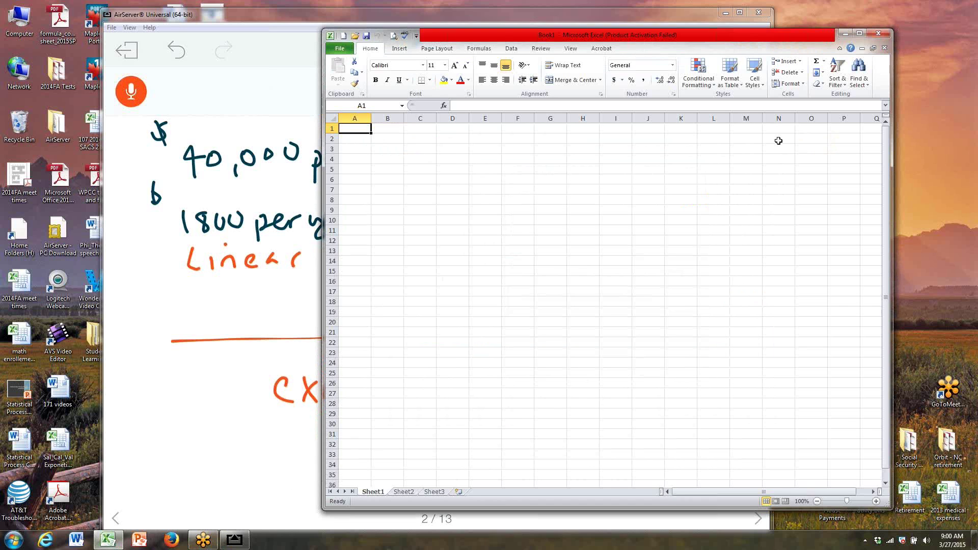
pyautogui.moveTo(799, 32); pyautogui.dragTo(640, 26)
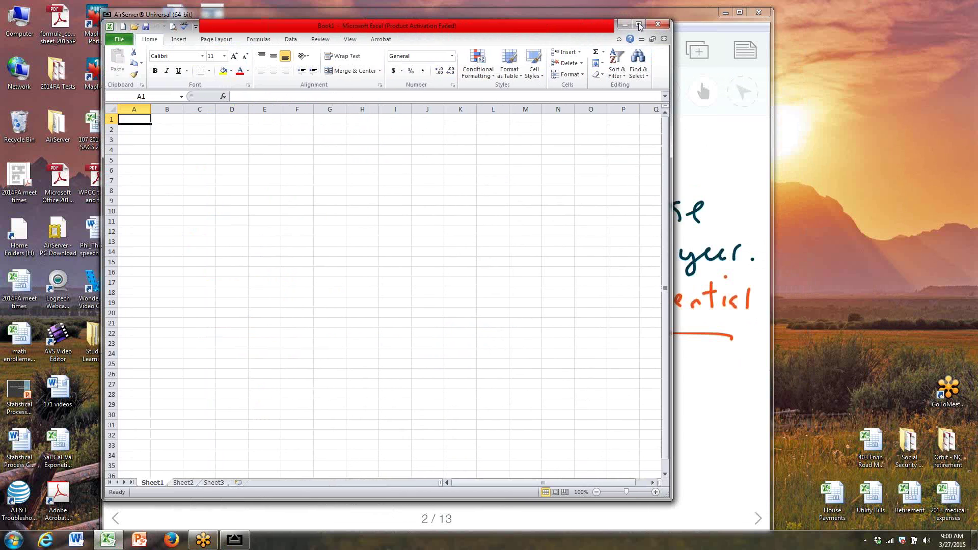
pyautogui.click(640, 25)
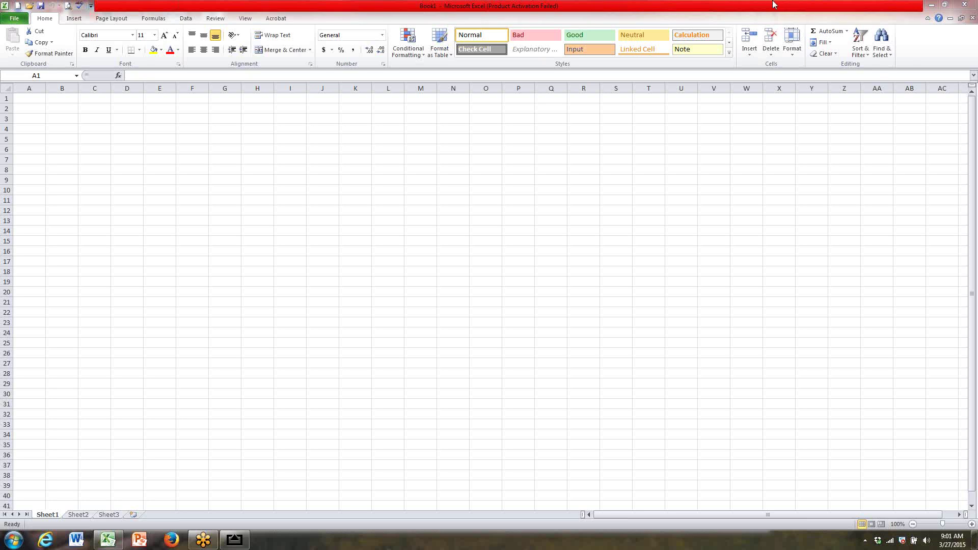
# Enter the column headings year, starting salary and raise in cells B4, C4 and D4
pyautogui.click(61, 126)
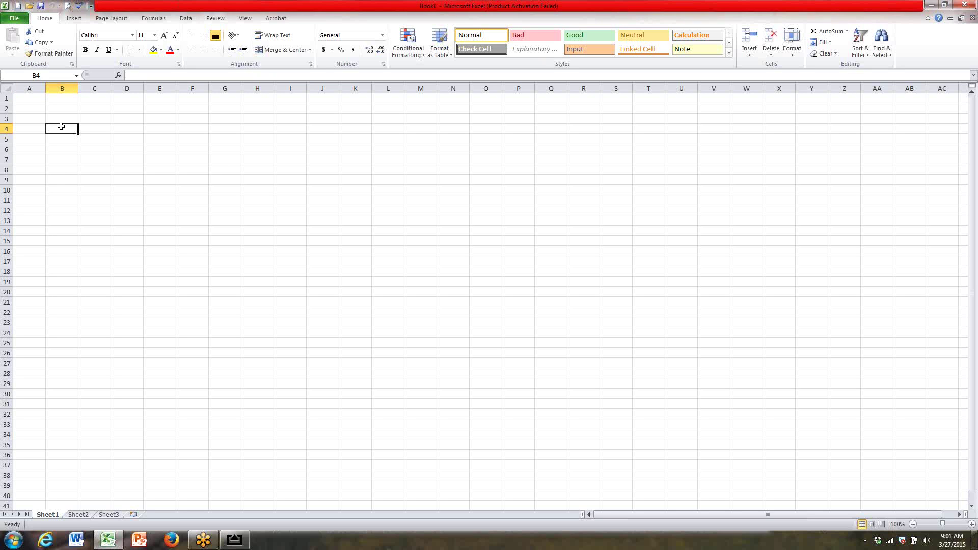
pyautogui.write('year')
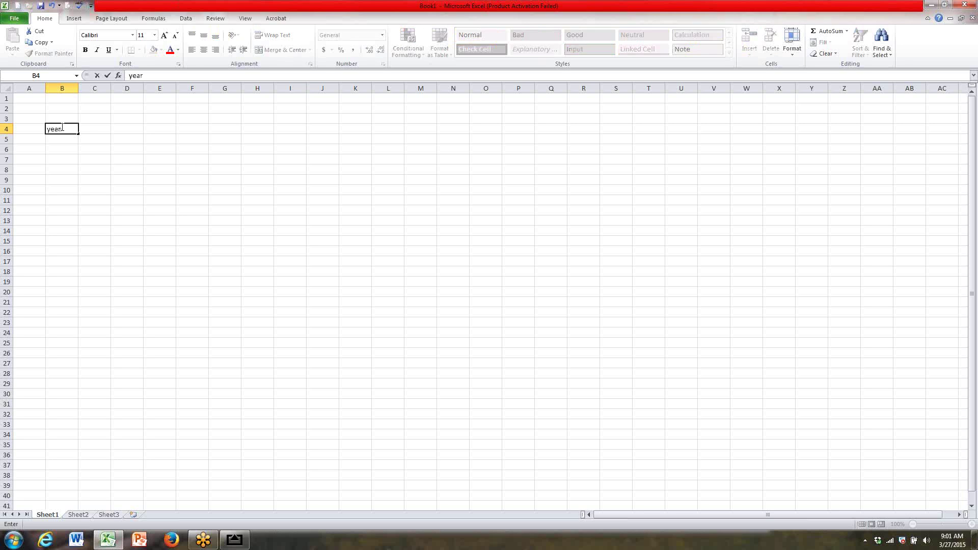
pyautogui.click(89, 127)
pyautogui.write('s')
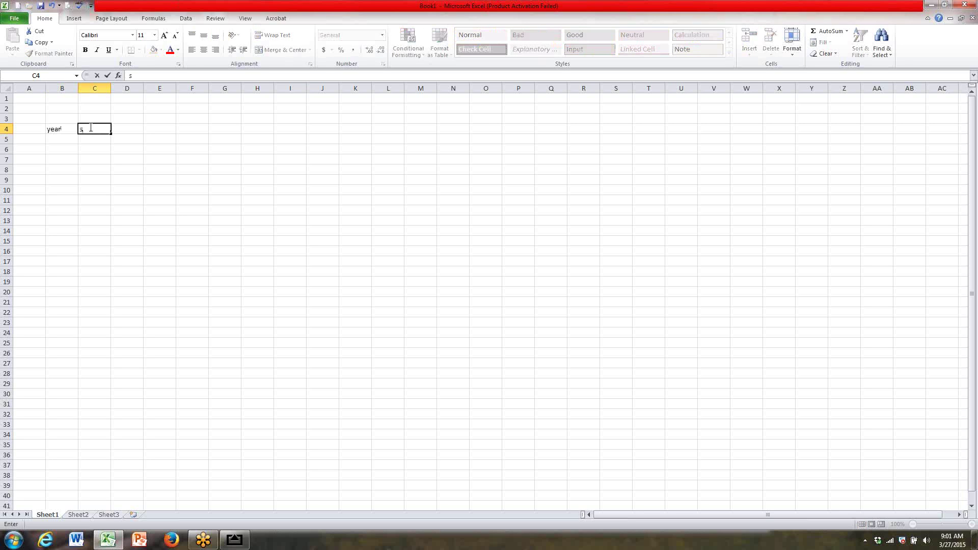
pyautogui.write('tarting salary')
pyautogui.press('F2')
pyautogui.click(130, 145)
pyautogui.click(131, 131)
pyautogui.write('p;er')
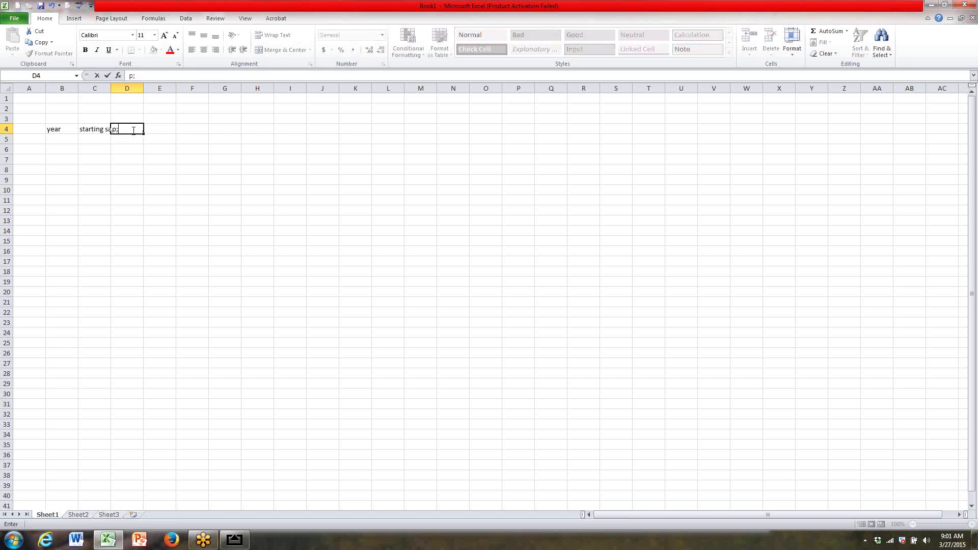
pyautogui.press('BackSpace')
pyautogui.press('BackSpace')
pyautogui.press('BackSpace')
pyautogui.write('raise')
pyautogui.click(118, 160)
# Wrap the text of the starting salary heading in C4 and widen the salary and raise columns slightly
pyautogui.click(92, 131)
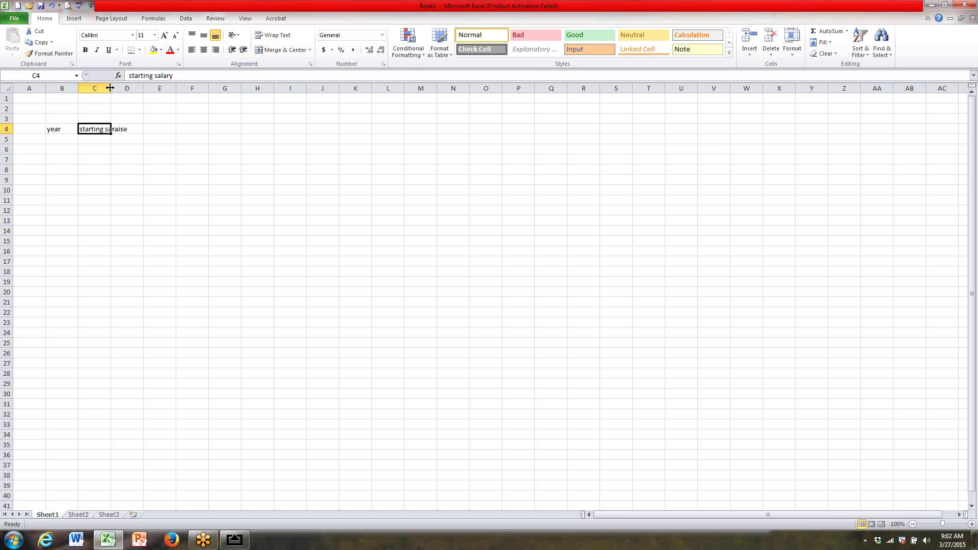
pyautogui.moveTo(109, 88)
pyautogui.mouseDown()
pyautogui.moveTo(166, 88)
pyautogui.moveTo(111, 89)
pyautogui.mouseUp()
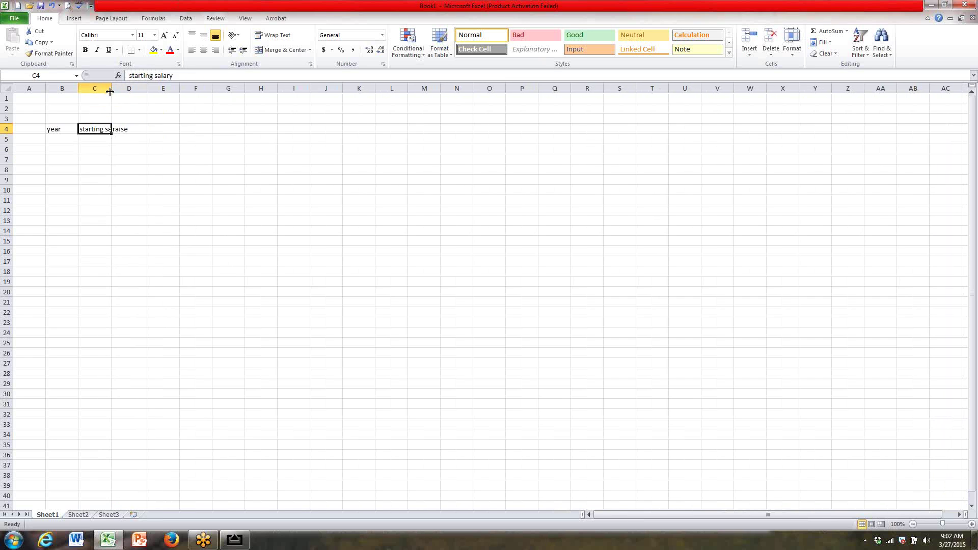
pyautogui.click(273, 36)
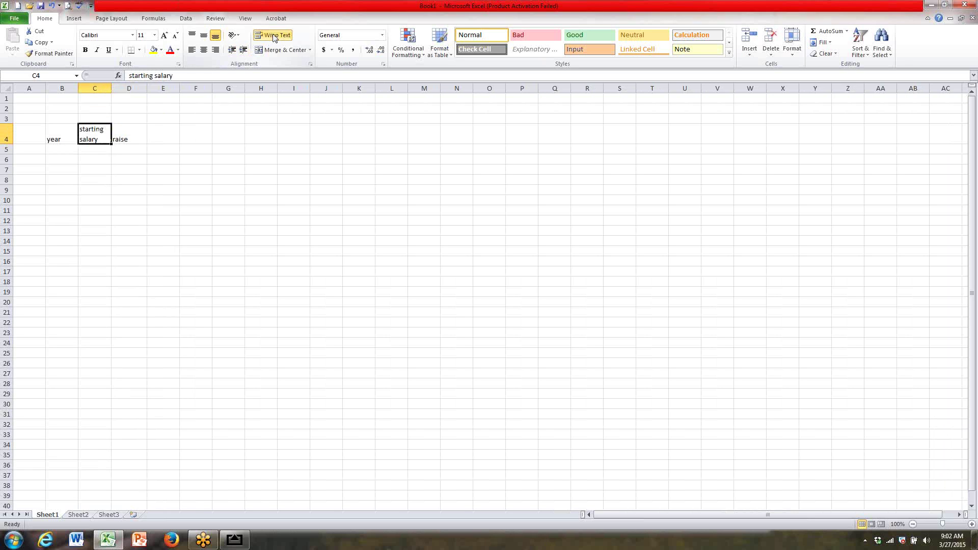
pyautogui.moveTo(110, 88); pyautogui.dragTo(158, 89)
# Fill the first data row with year 0, salary 40,000 and raise 1800 in B5, C5 and D5
pyautogui.click(62, 149)
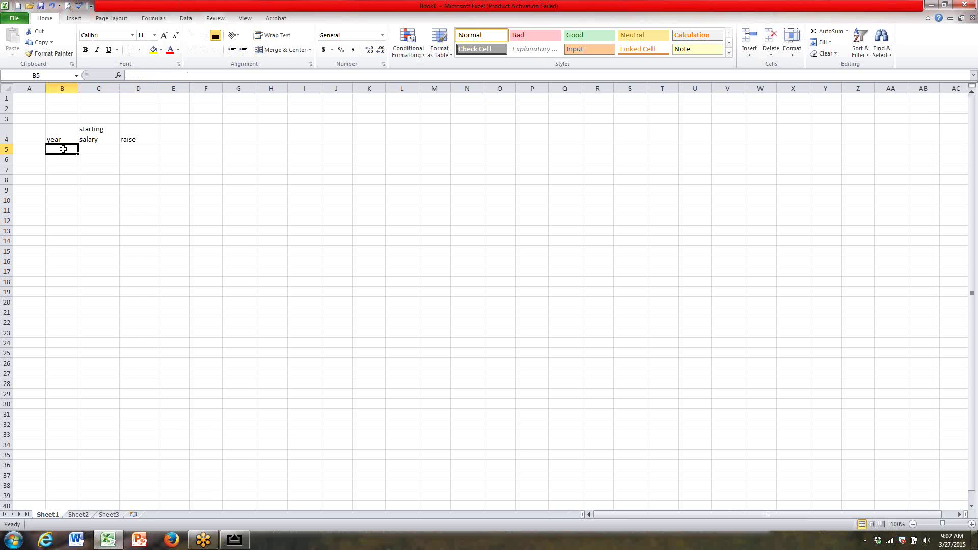
pyautogui.write('0')
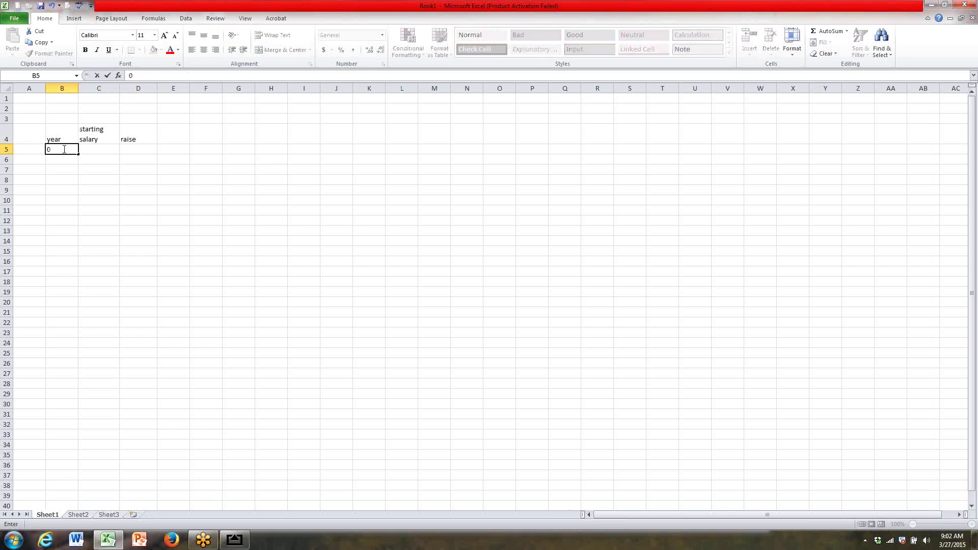
pyautogui.click(96, 149)
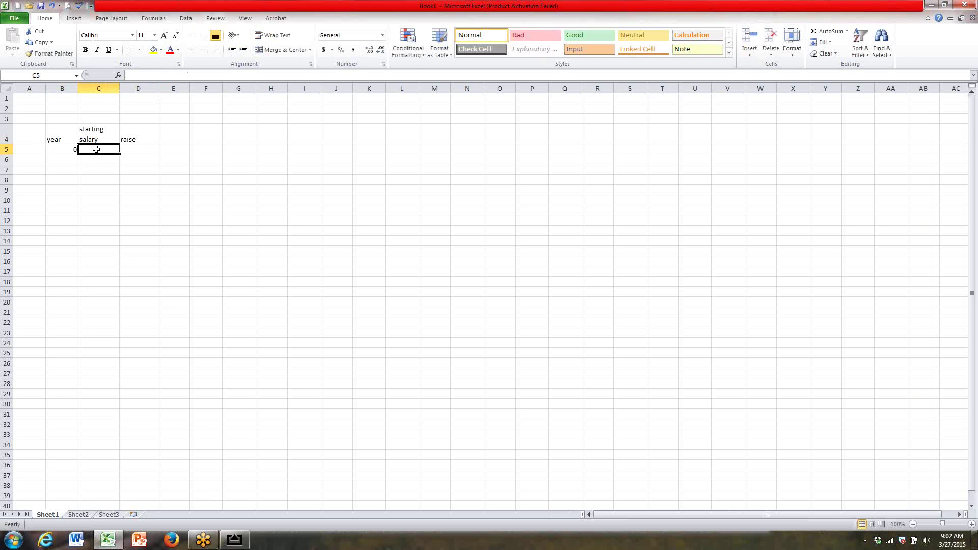
pyautogui.write('40,000')
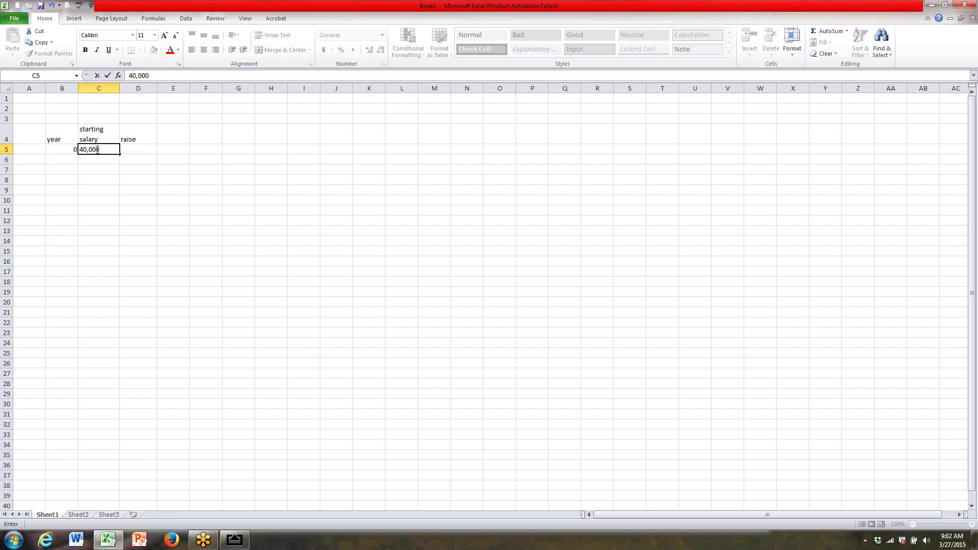
pyautogui.click(132, 149)
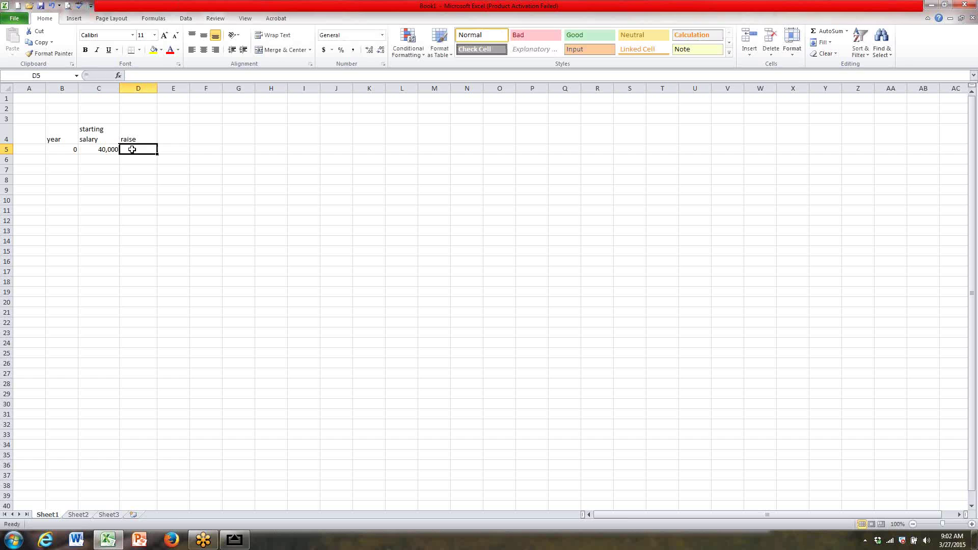
pyautogui.write('18')
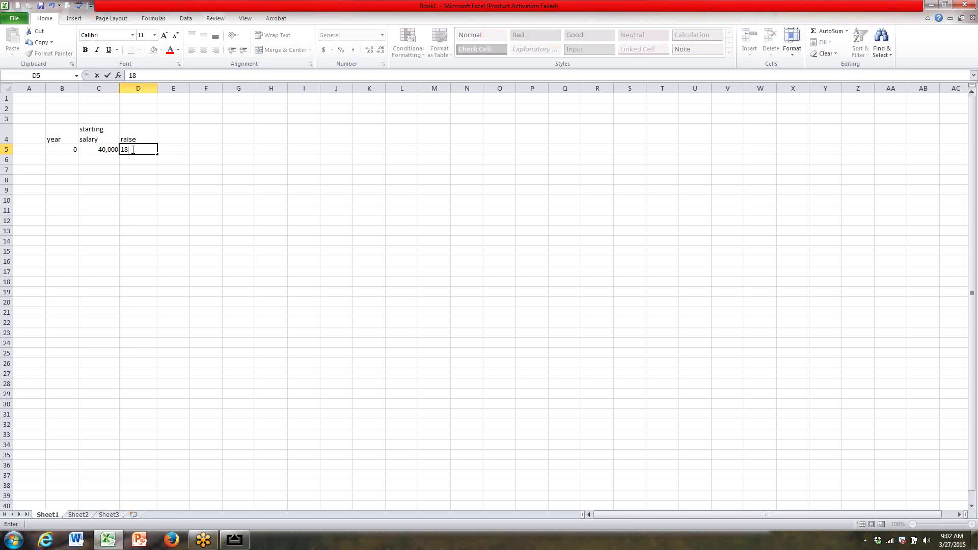
pyautogui.write('00')
pyautogui.press('Return')
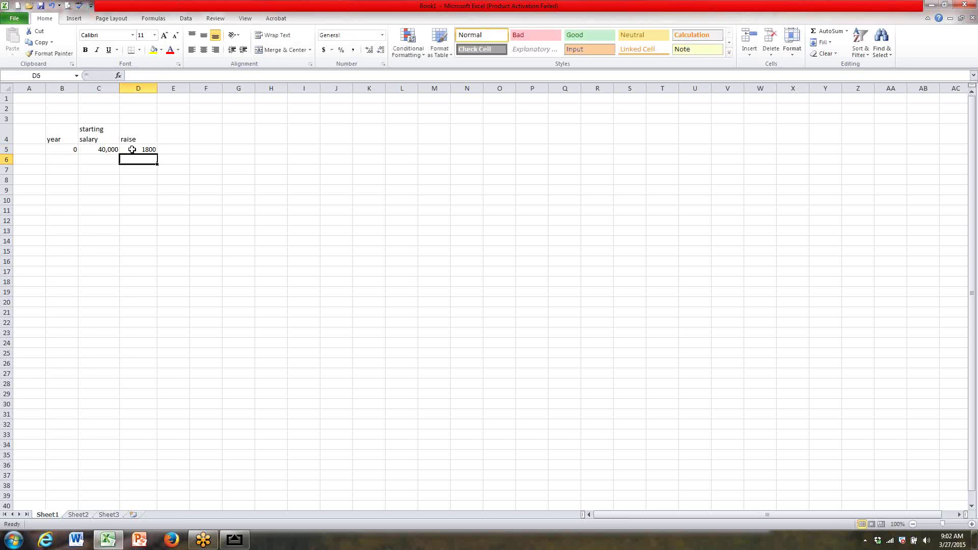
# Label the year 0 row with start in cell A5
pyautogui.click(68, 162)
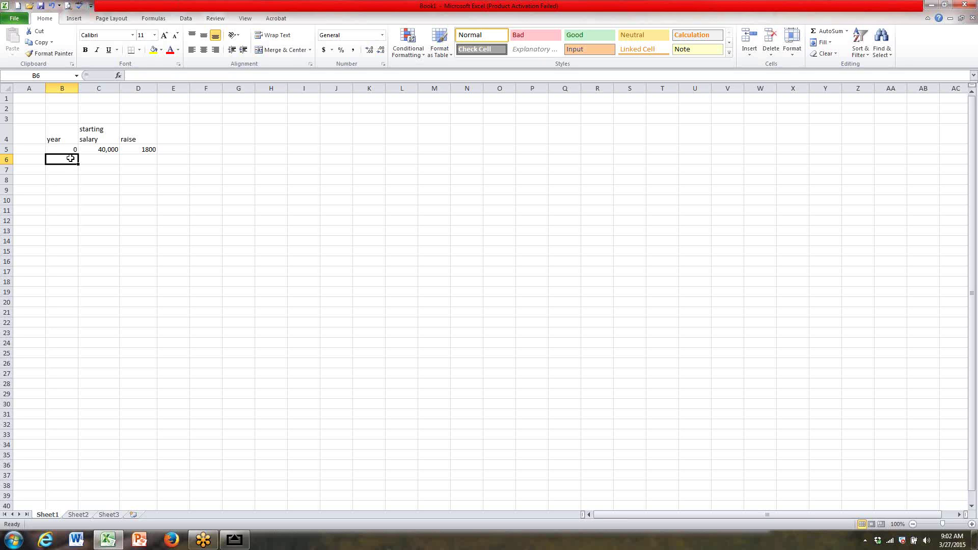
pyautogui.click(31, 148)
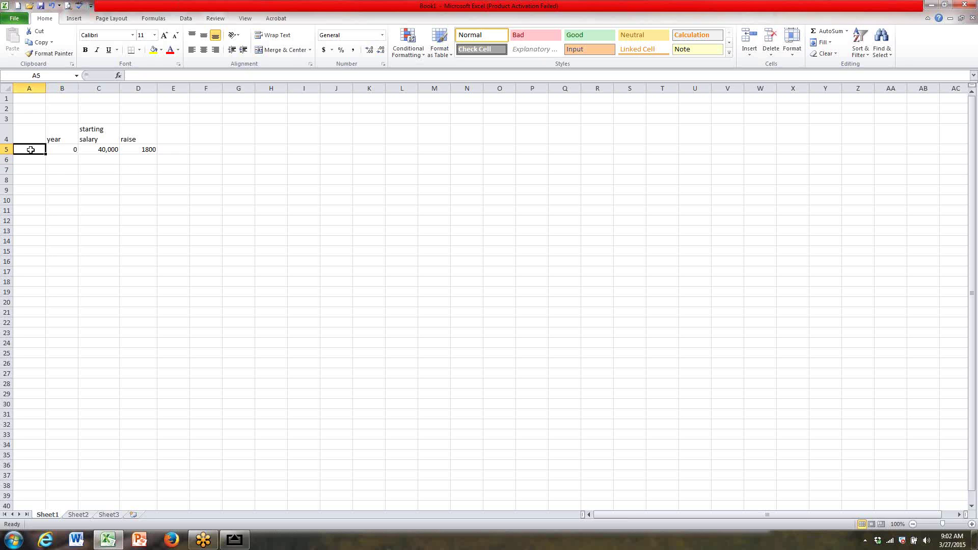
pyautogui.write('start')
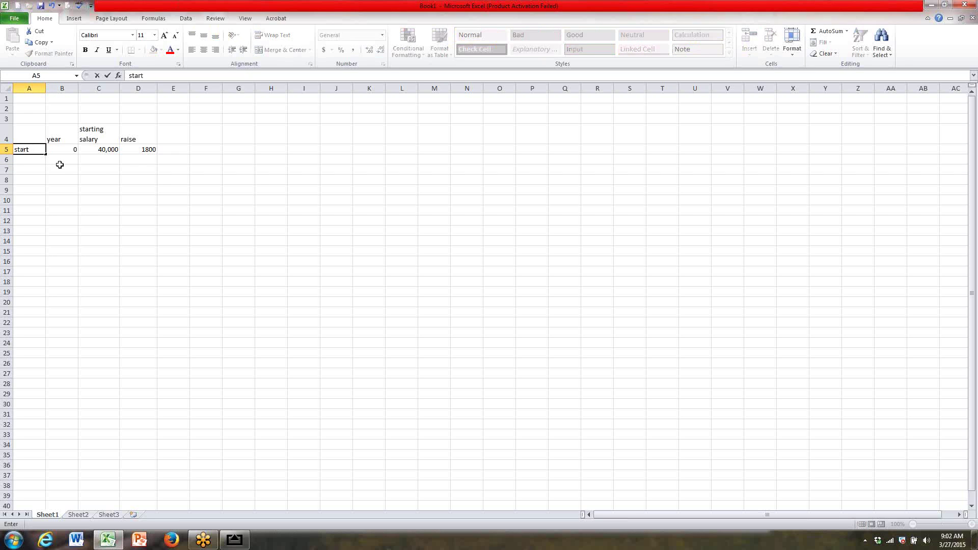
# Enter the formula =B5+1 in B6 to calculate the following year
pyautogui.click(60, 160)
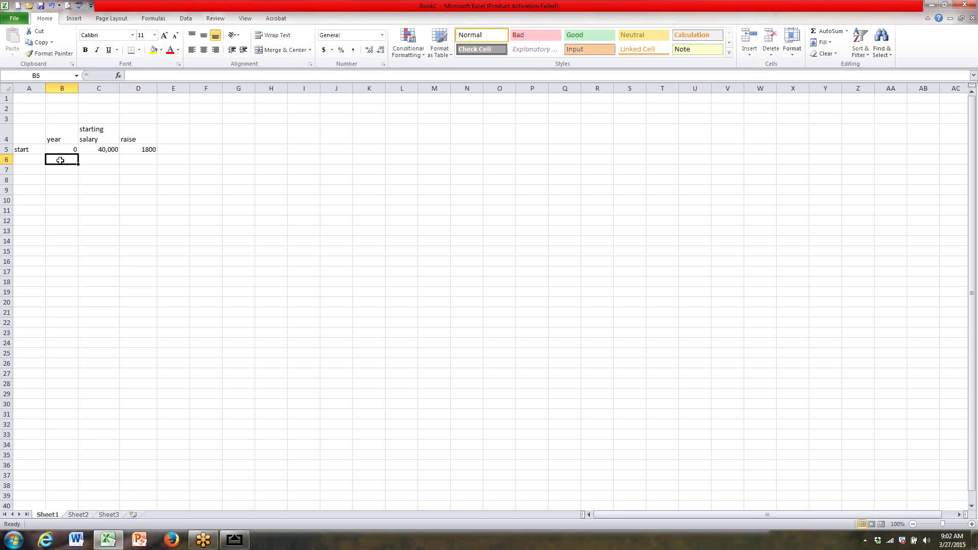
pyautogui.write('=')
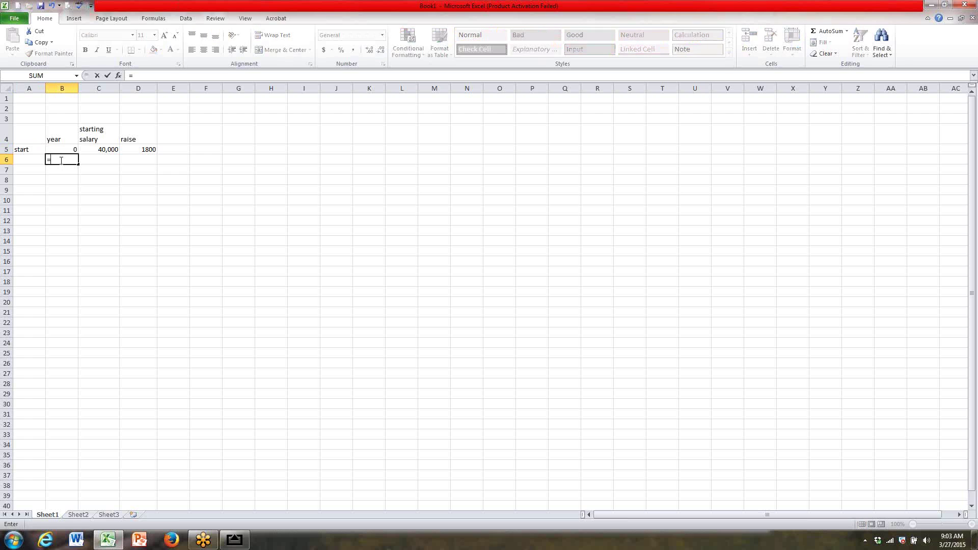
pyautogui.click(61, 150)
pyautogui.write('+1')
pyautogui.press('Return')
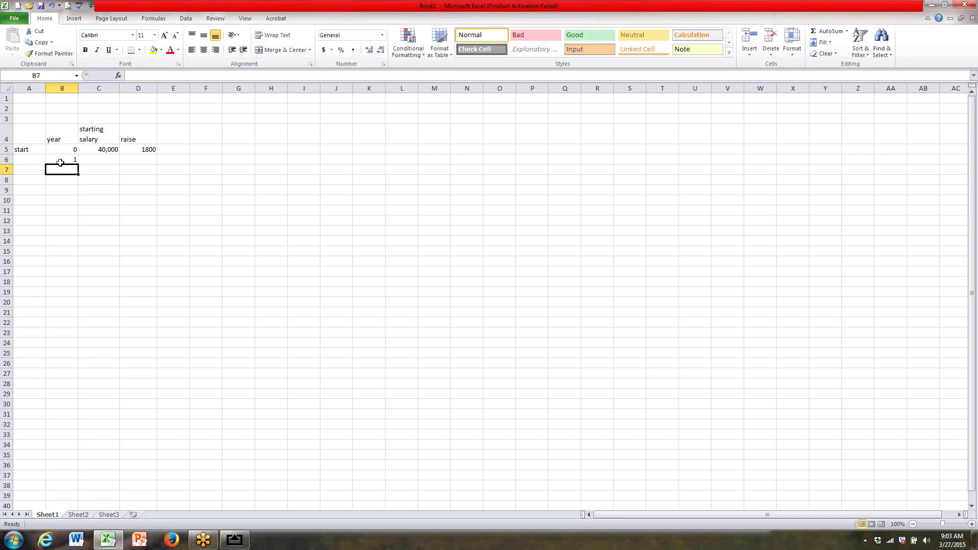
# Clear the year formula in B6 and enter it again as =B5+1
pyautogui.click(61, 160)
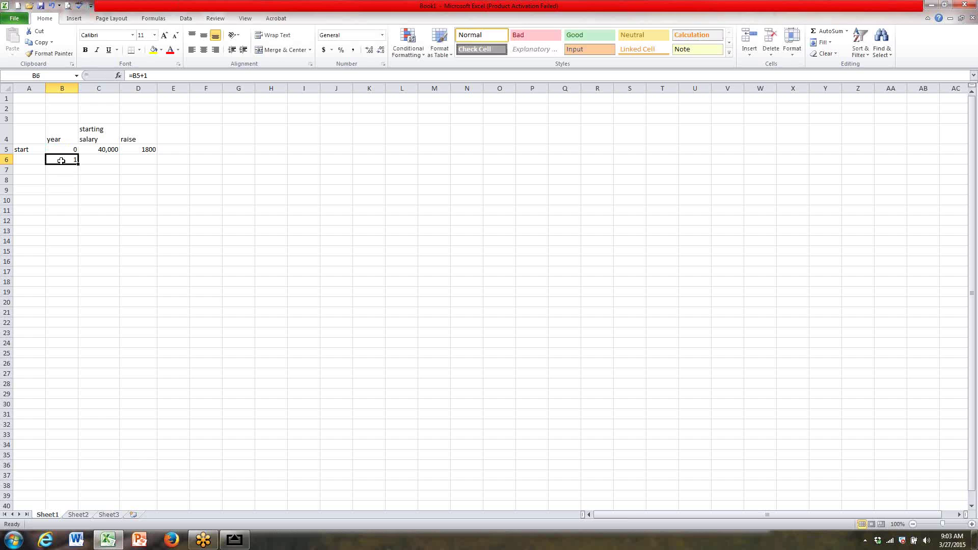
pyautogui.doubleClick(61, 161)
pyautogui.press('BackSpace')
pyautogui.press('BackSpace')
pyautogui.press('BackSpace')
pyautogui.press('BackSpace')
pyautogui.press('BackSpace')
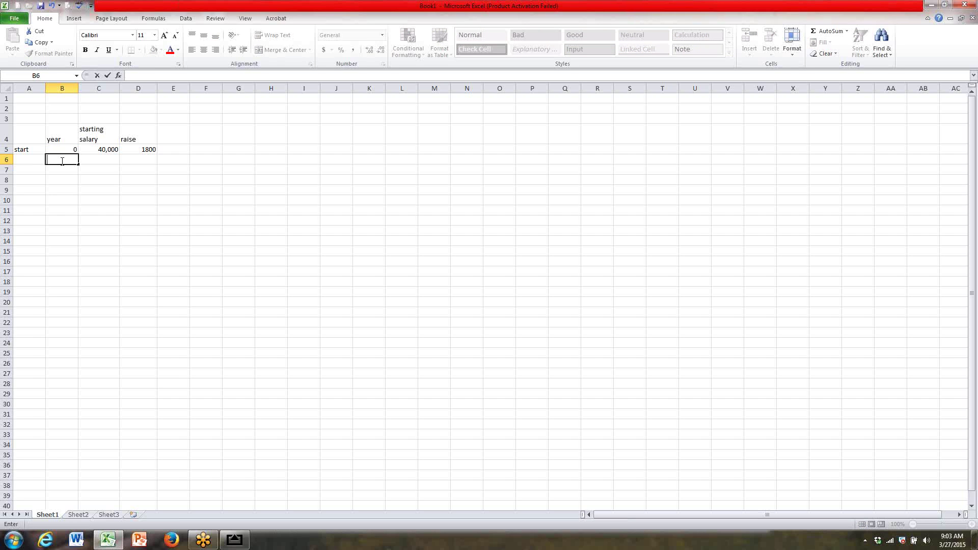
pyautogui.write('=')
pyautogui.click(58, 150)
pyautogui.write('+1')
pyautogui.press('Return')
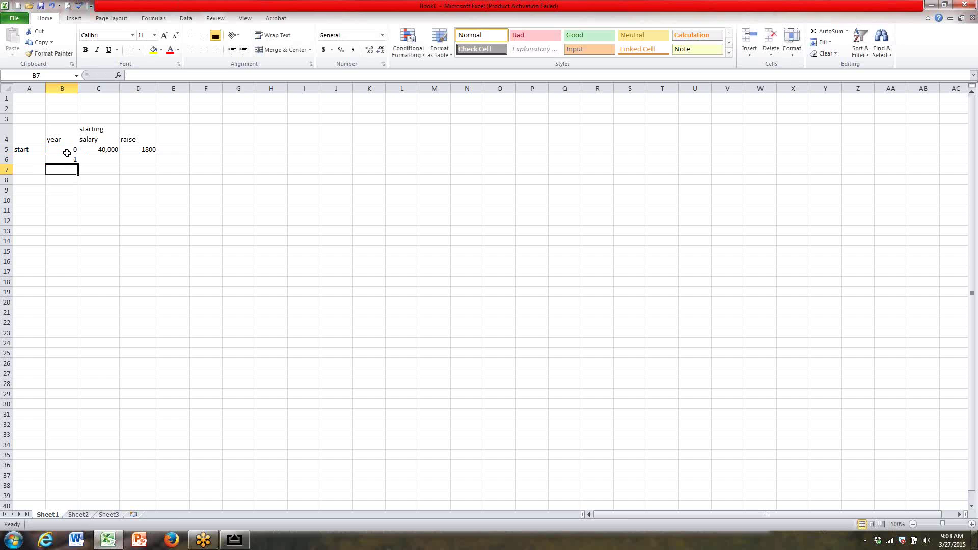
# Enter the formula =C5+D5 in C6 to add the raise to the previous salary
pyautogui.click(95, 161)
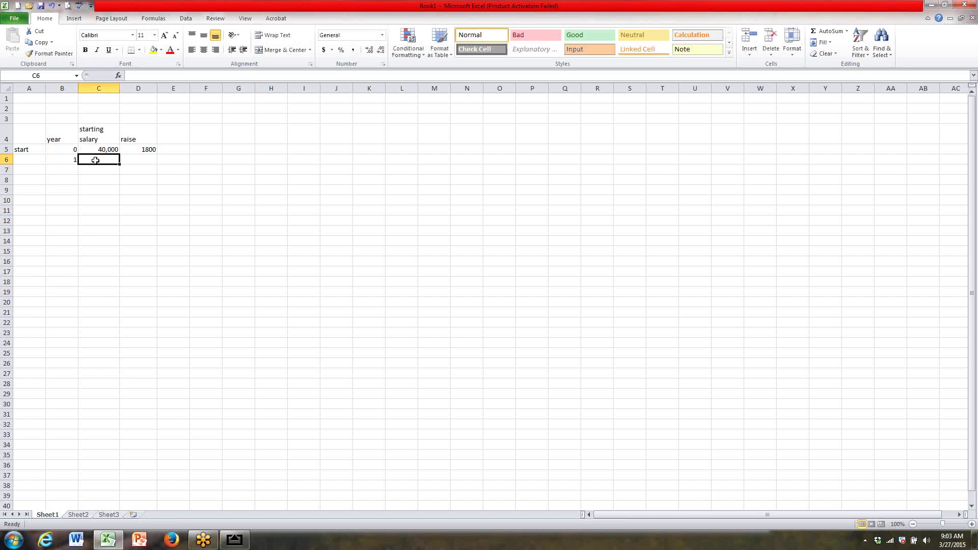
pyautogui.write('=')
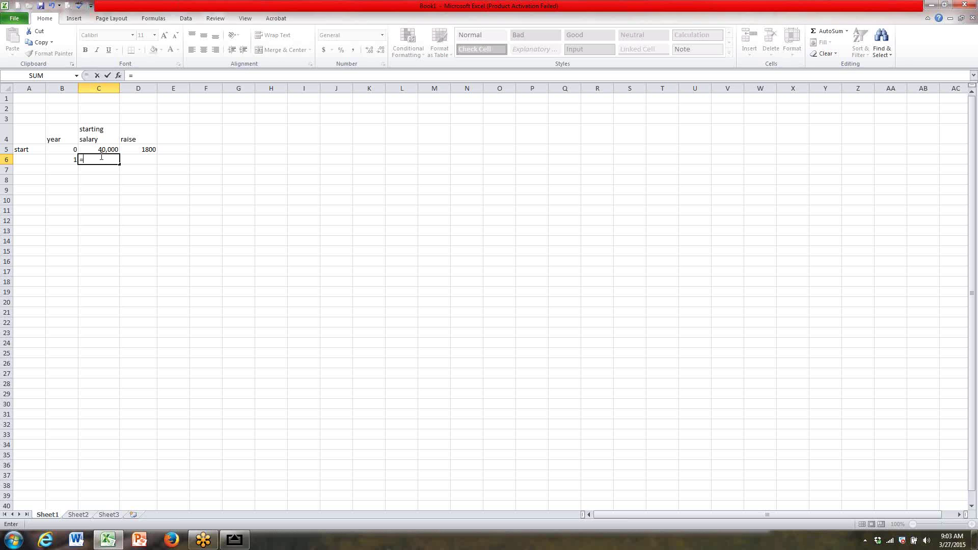
pyautogui.click(101, 150)
pyautogui.write('+')
pyautogui.click(140, 150)
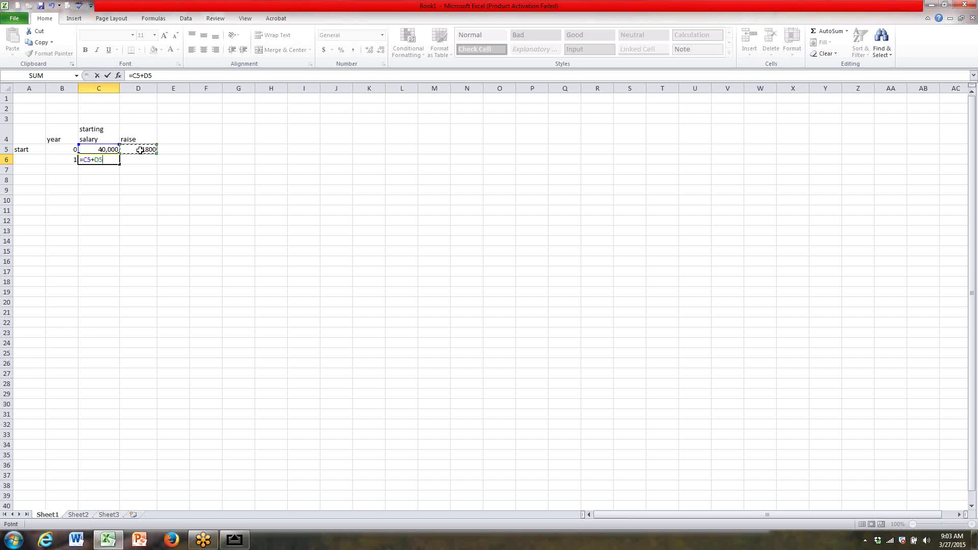
pyautogui.press('Return')
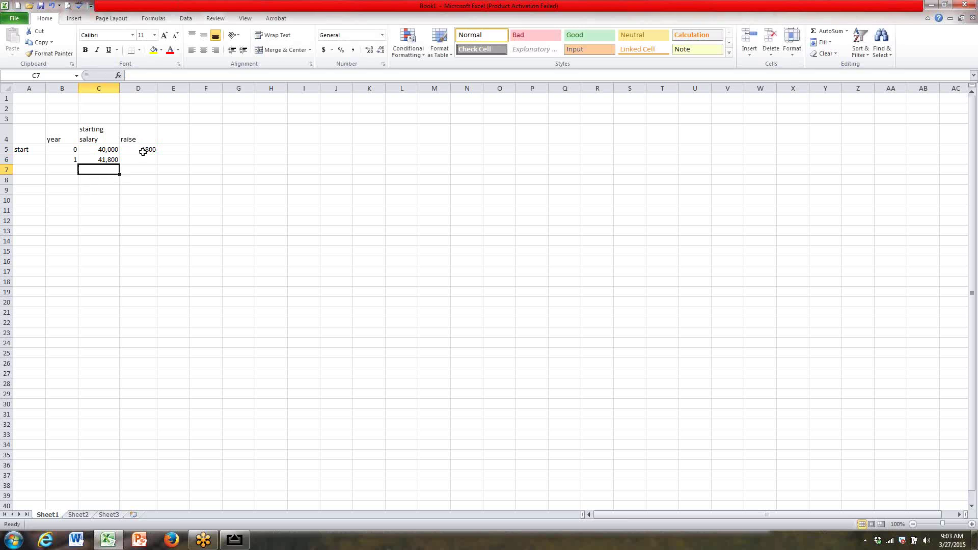
# Shorten the heading in C4 to salary
pyautogui.click(102, 131)
pyautogui.moveTo(153, 75); pyautogui.dragTo(123, 79)
pyautogui.press('BackSpace')
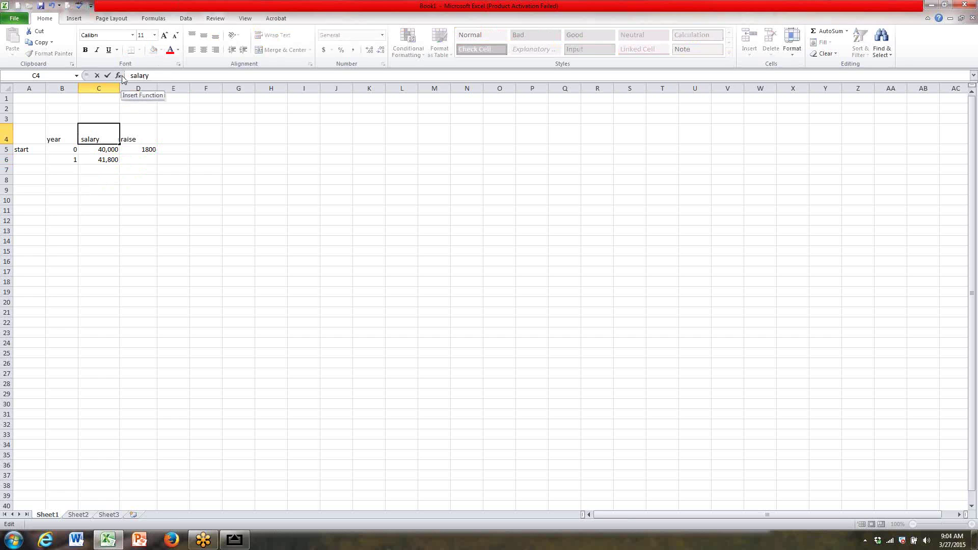
pyautogui.moveTo(102, 190); pyautogui.dragTo(108, 189)
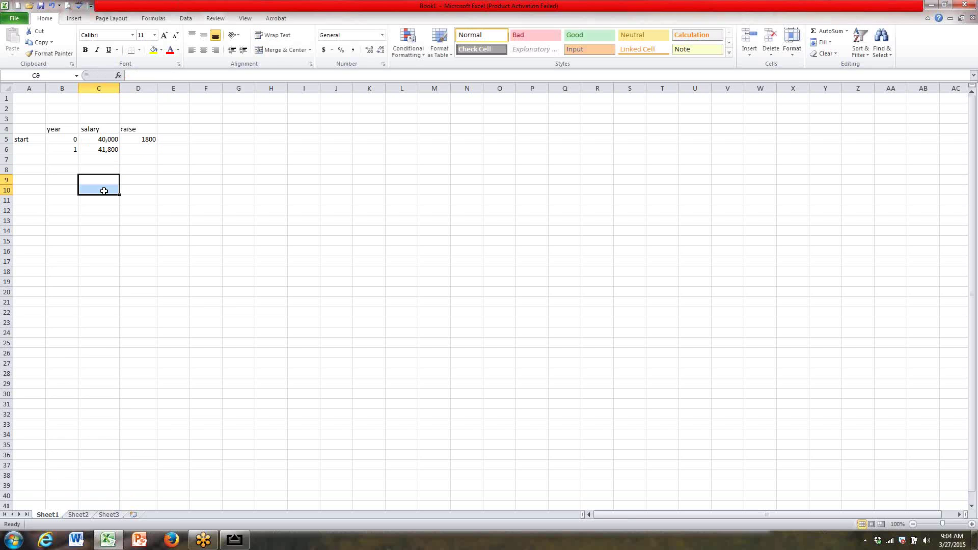
# Enter the formula =D5 in D6 to carry the fixed raise into year 1
pyautogui.click(142, 150)
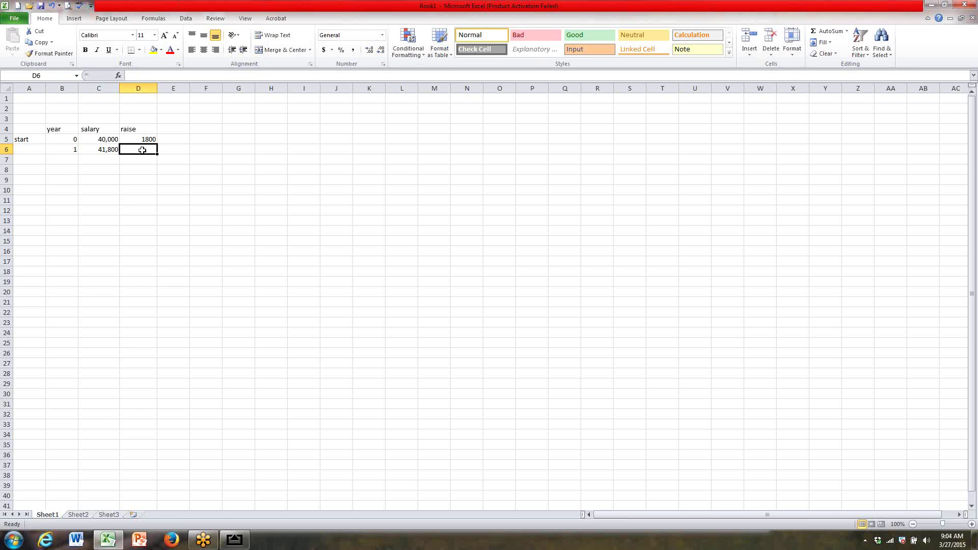
pyautogui.write('=')
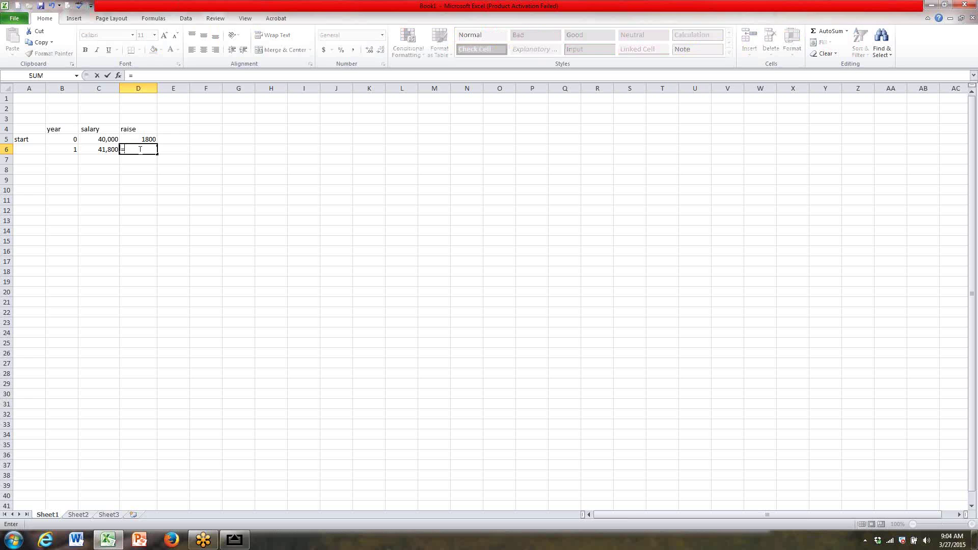
pyautogui.click(140, 139)
pyautogui.press('Return')
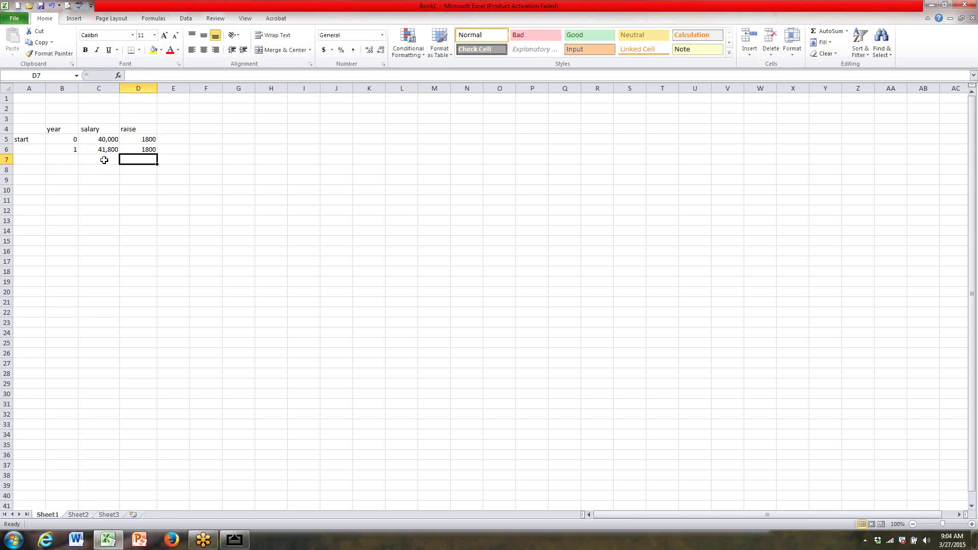
# Enter the formula =B6+1 in B7 to calculate the next year number
pyautogui.click(63, 159)
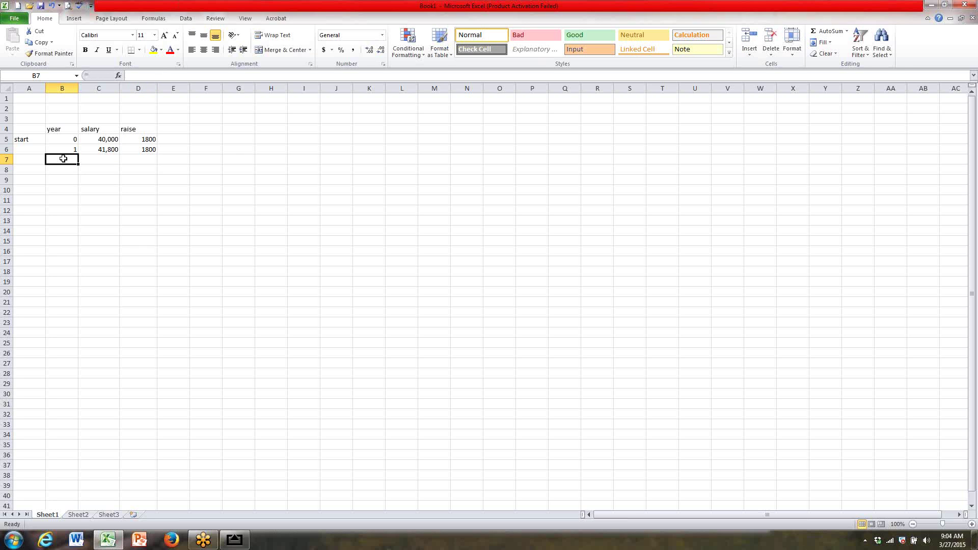
pyautogui.write('=')
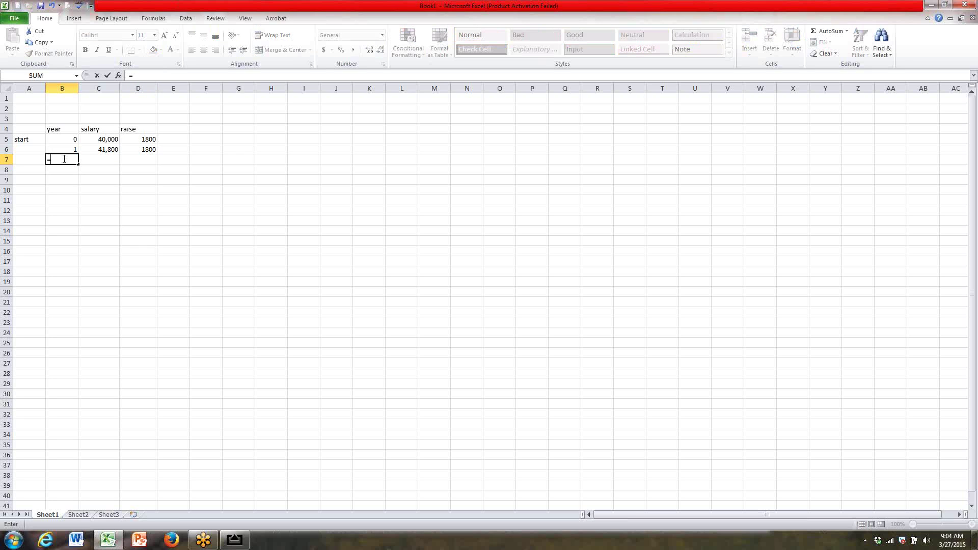
pyautogui.click(61, 149)
pyautogui.write('+1')
pyautogui.press('Return')
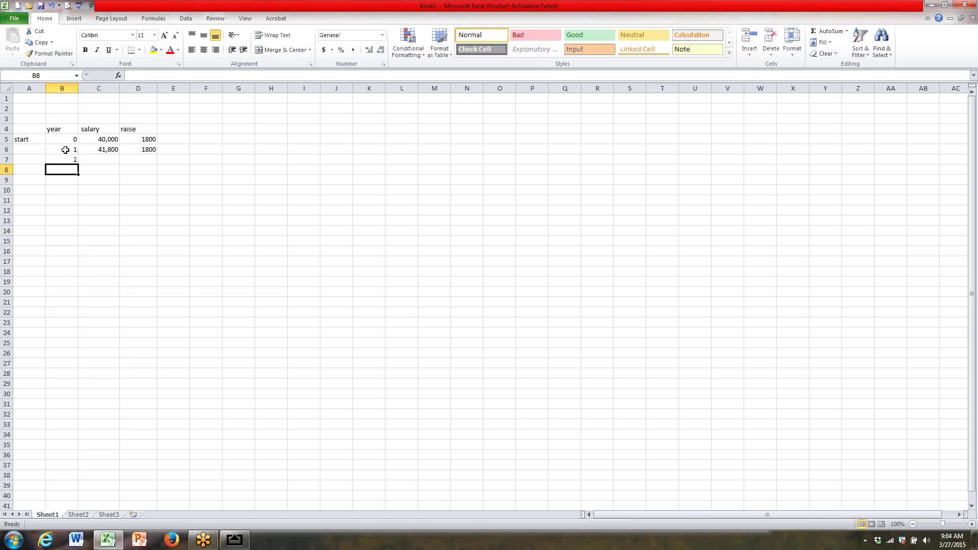
# Enter the formula =C6+D6 in C7 to add the raise to the year 1 salary
pyautogui.click(92, 159)
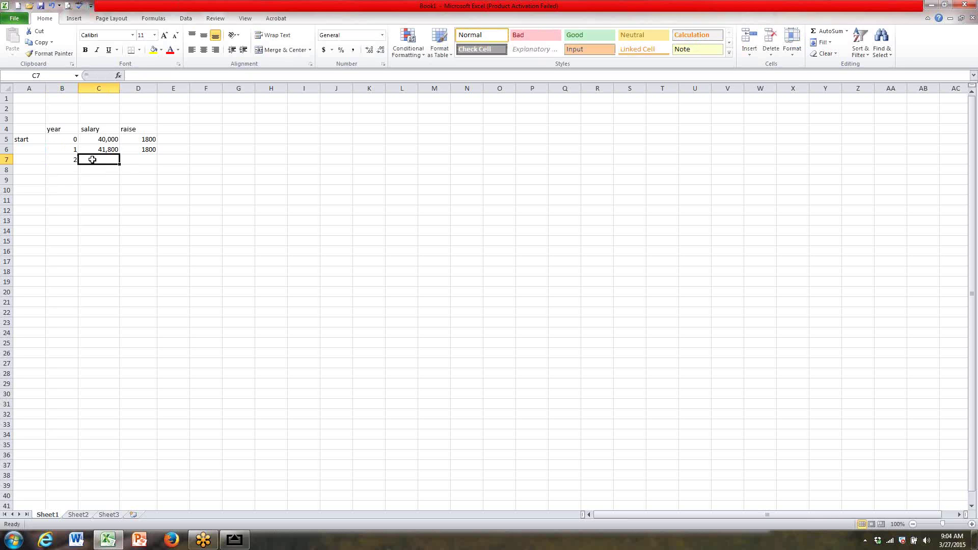
pyautogui.write('=')
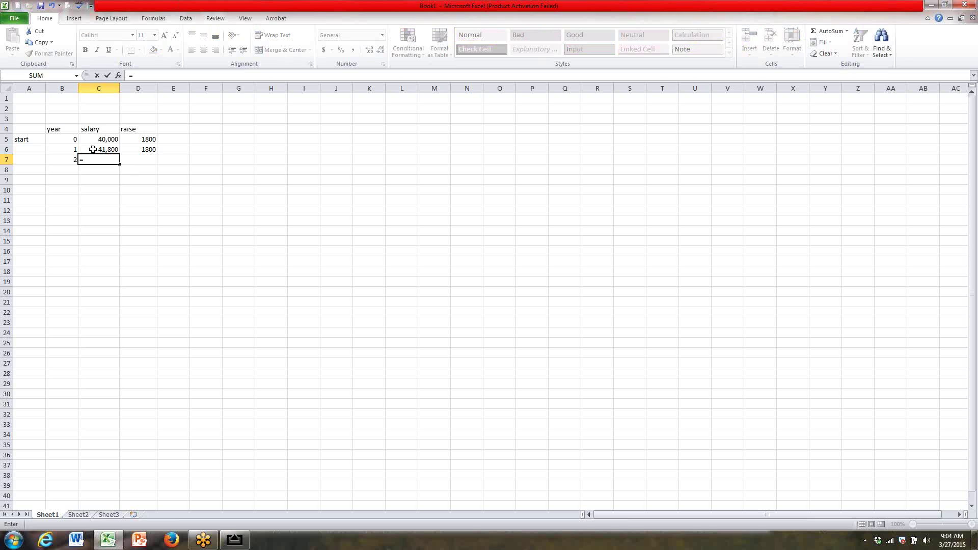
pyautogui.click(92, 149)
pyautogui.write('+')
pyautogui.click(145, 150)
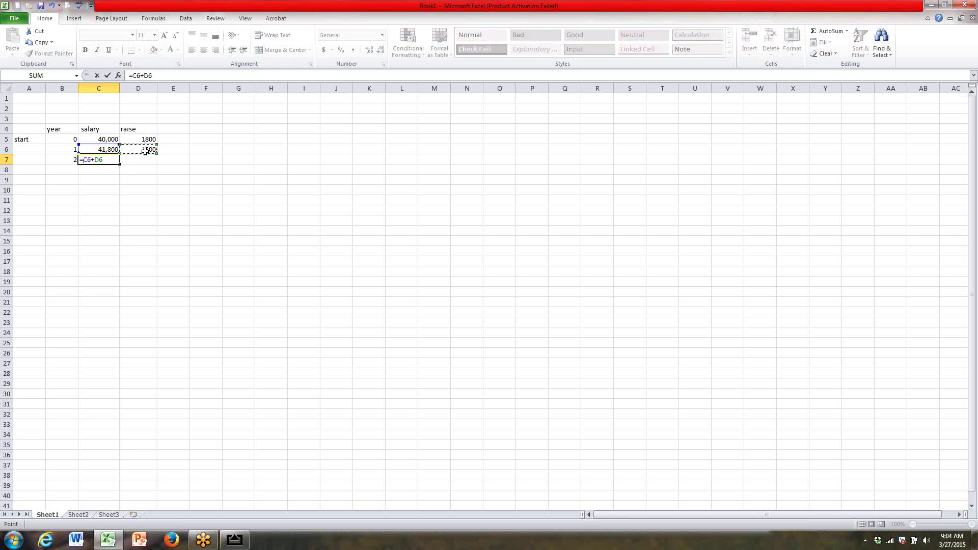
pyautogui.press('Return')
# Enter the formula =D6 in D7 to carry the raise into year 2
pyautogui.click(141, 161)
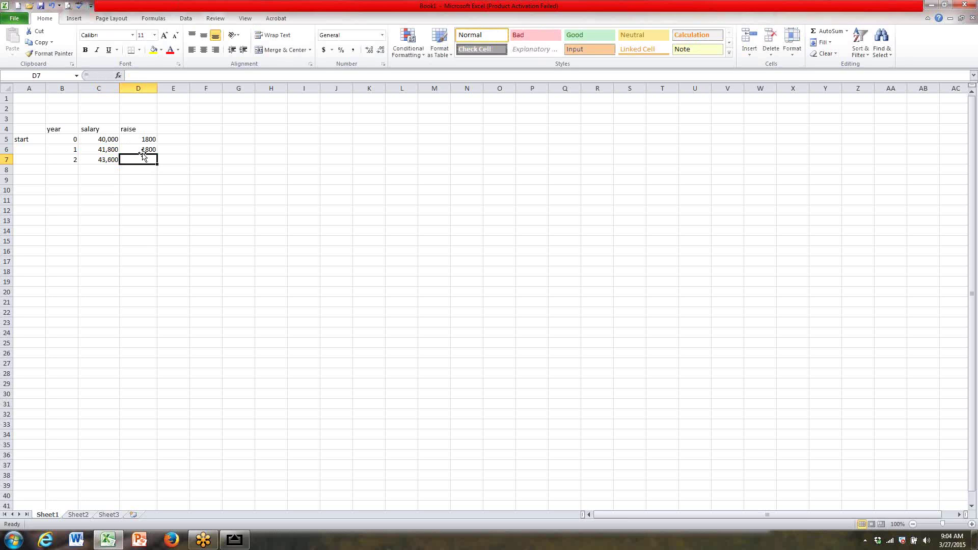
pyautogui.write('=')
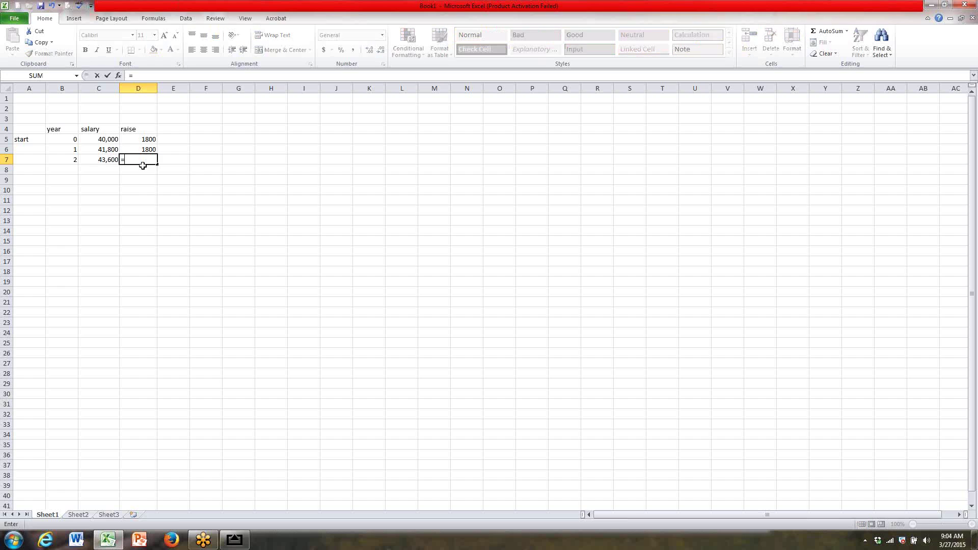
pyautogui.click(147, 149)
pyautogui.press('Return')
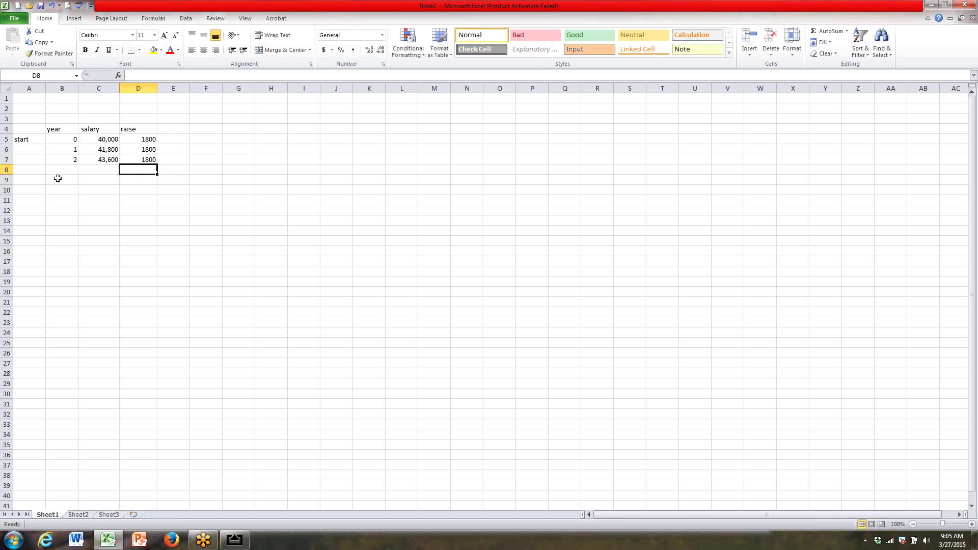
# Fill the year, salary and raise formulas from row 7 down through row 34 across columns B to D
pyautogui.moveTo(64, 160); pyautogui.dragTo(135, 167)
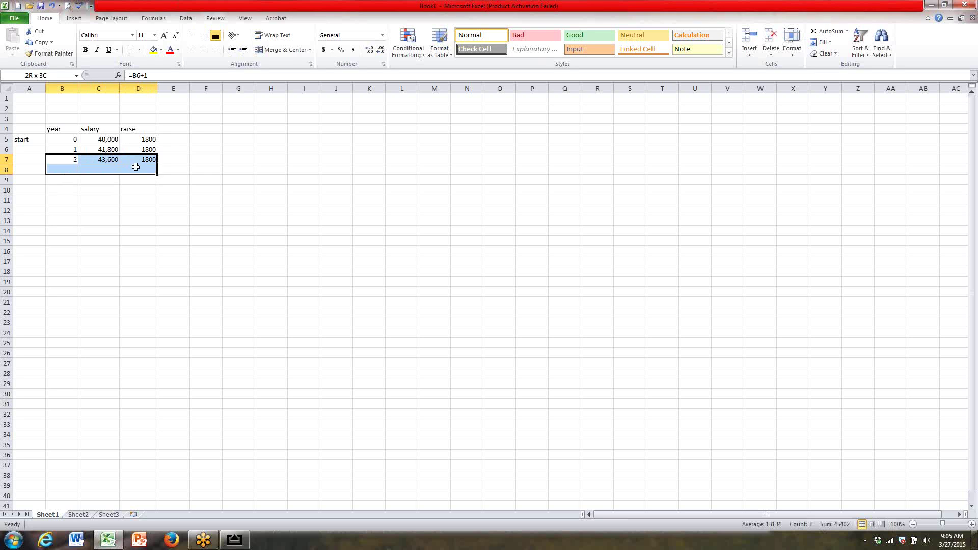
pyautogui.click(68, 160)
pyautogui.moveTo(67, 160); pyautogui.dragTo(144, 430)
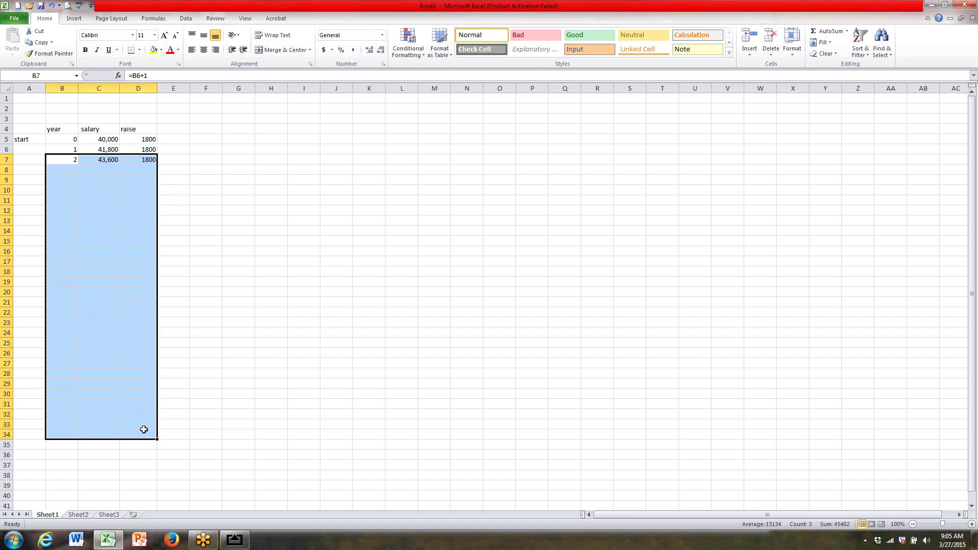
pyautogui.hotkey('ctrl', 'd')
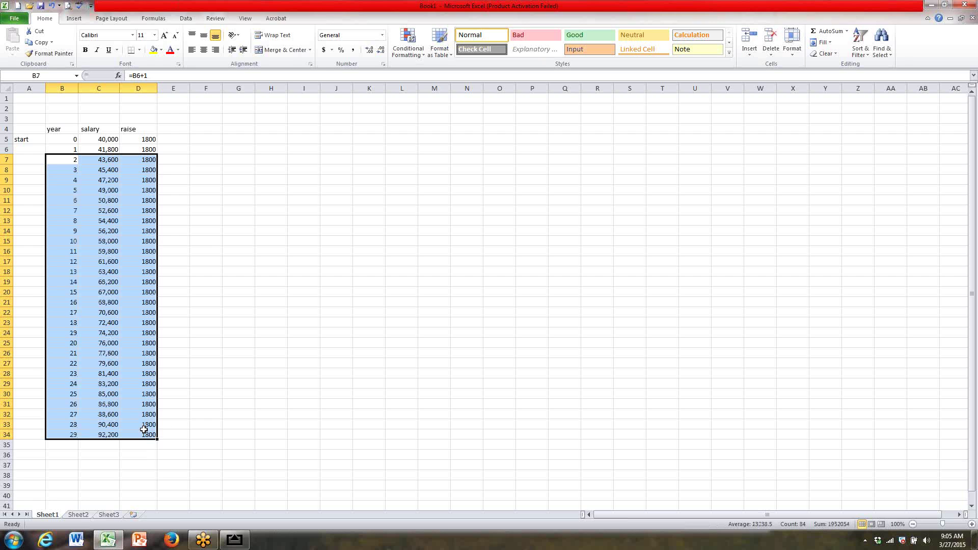
# Extend the year, salary and raise formulas from row 34 down to row 40, reaching year 35
pyautogui.moveTo(73, 436); pyautogui.dragTo(143, 482)
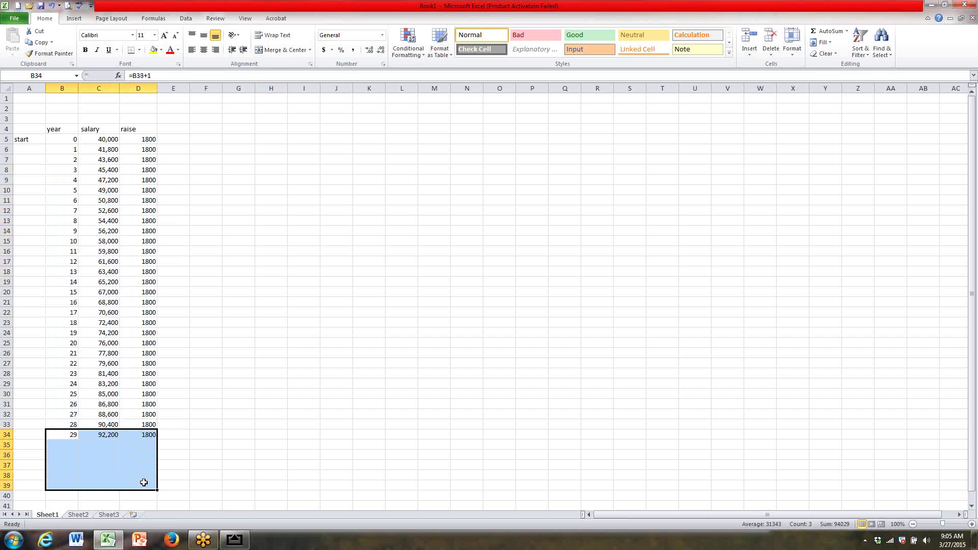
pyautogui.hotkey('ctrl', 'd')
pyautogui.moveTo(74, 485); pyautogui.dragTo(135, 493)
pyautogui.hotkey('ctrl', 'd')
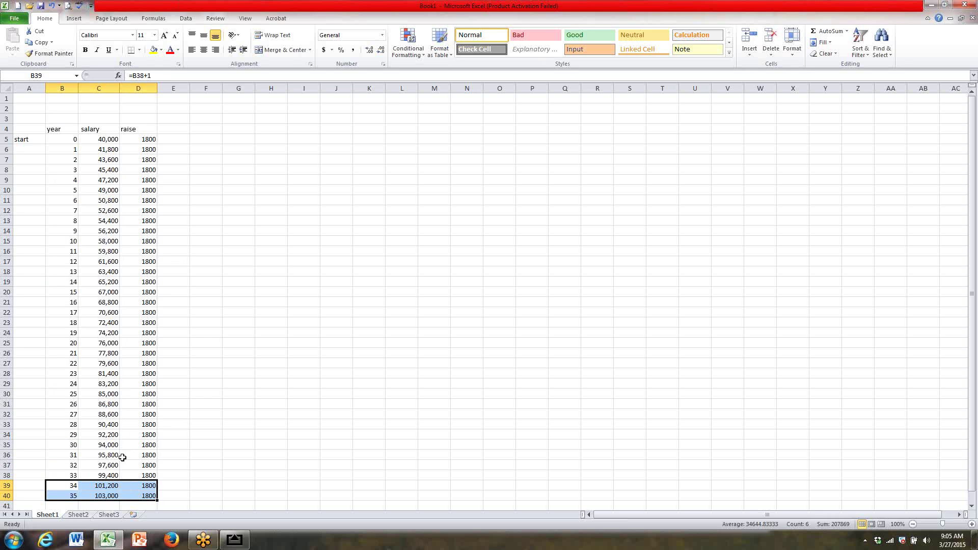
pyautogui.click(110, 496)
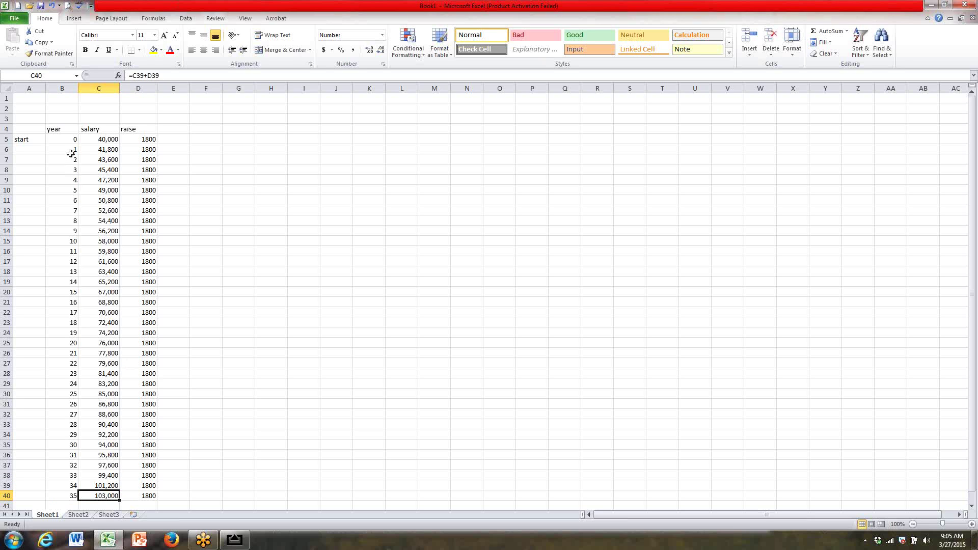
pyautogui.moveTo(59, 132); pyautogui.dragTo(106, 158)
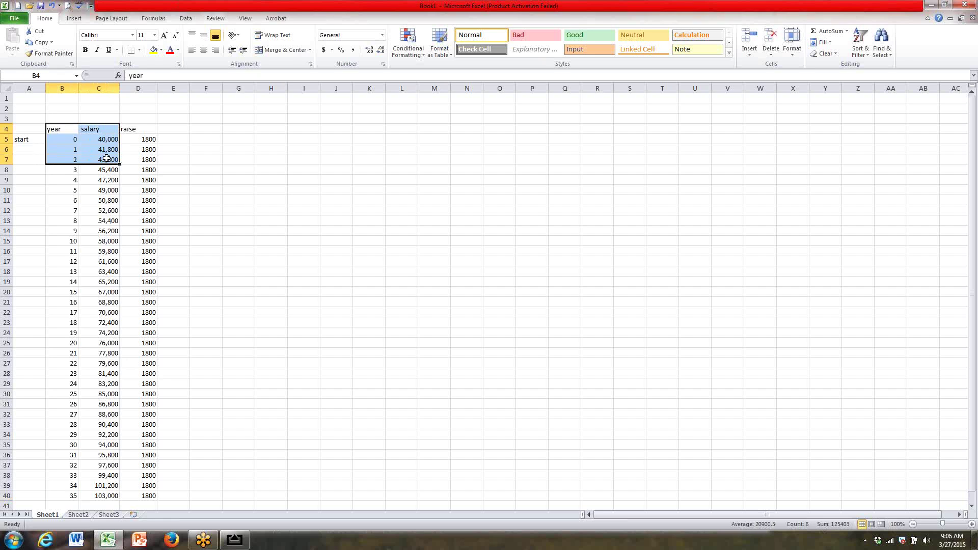
pyautogui.click(105, 121)
pyautogui.click(71, 497)
pyautogui.click(104, 496)
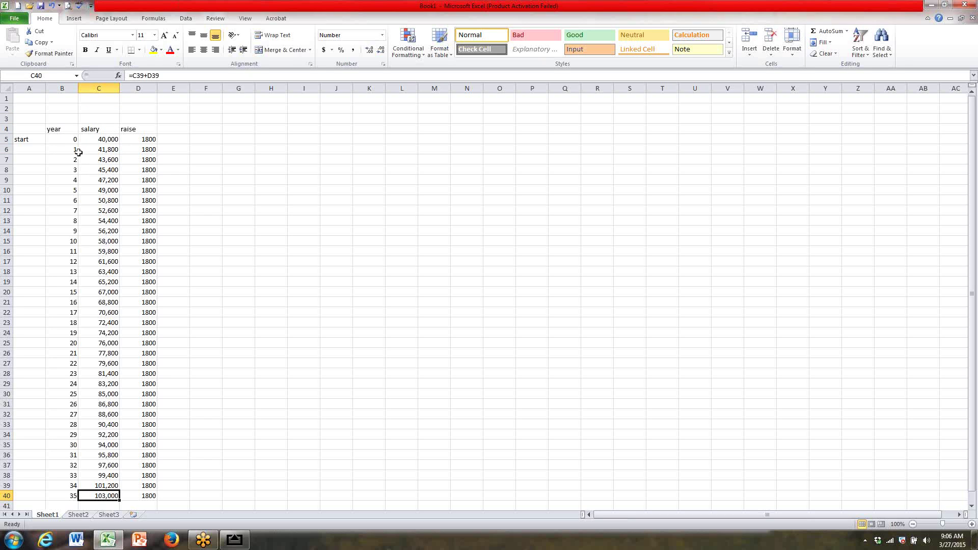
# Insert a markers-only scatter chart of the year and salary columns, including their headings, from B4:C40
pyautogui.moveTo(65, 129); pyautogui.dragTo(92, 496)
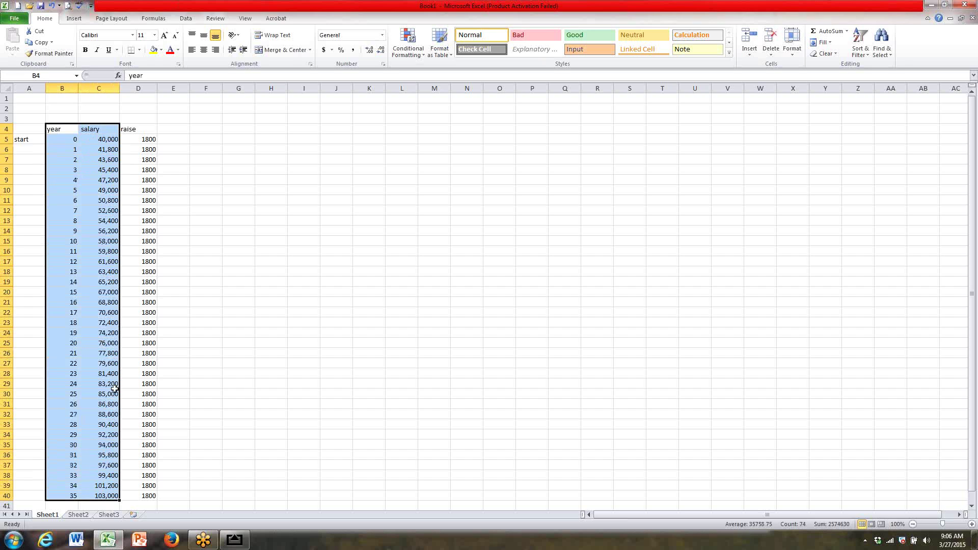
pyautogui.click(80, 20)
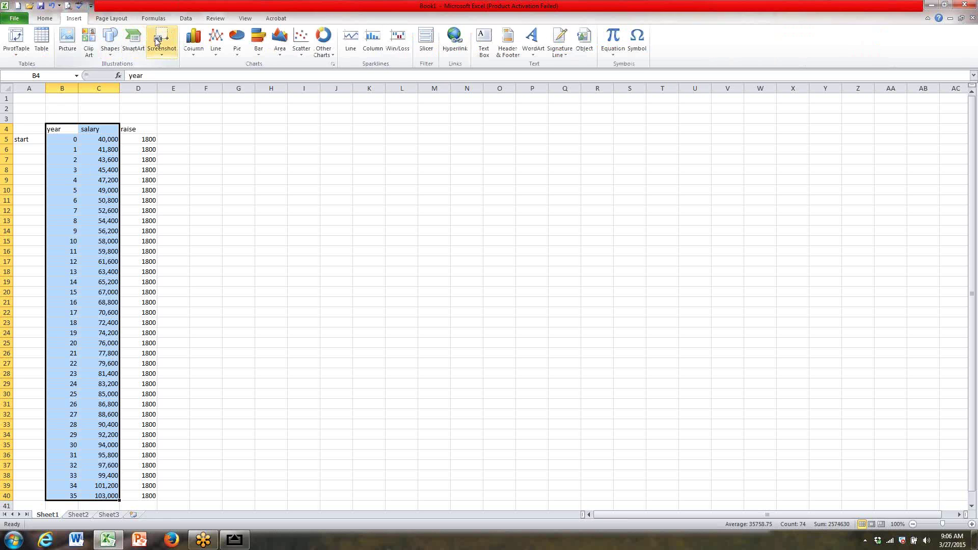
pyautogui.click(302, 50)
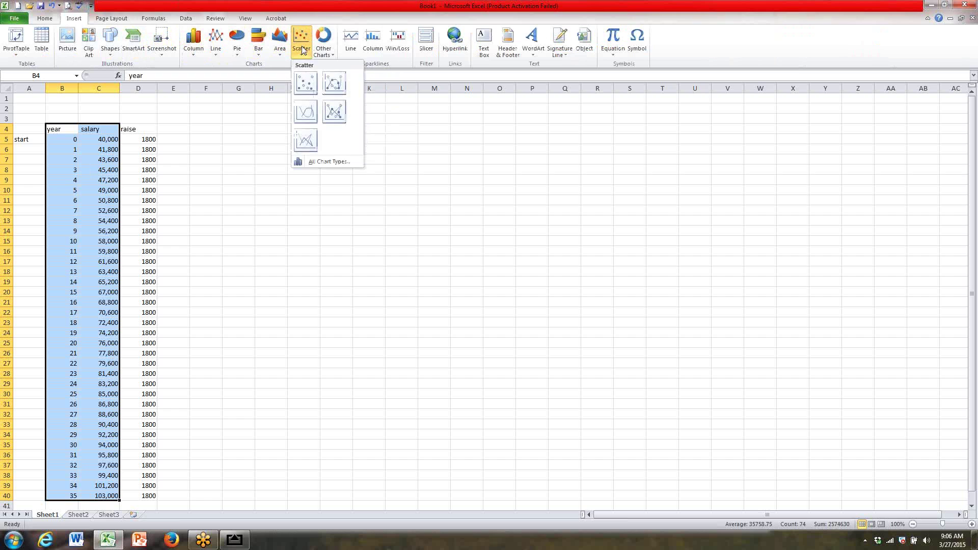
pyautogui.click(305, 83)
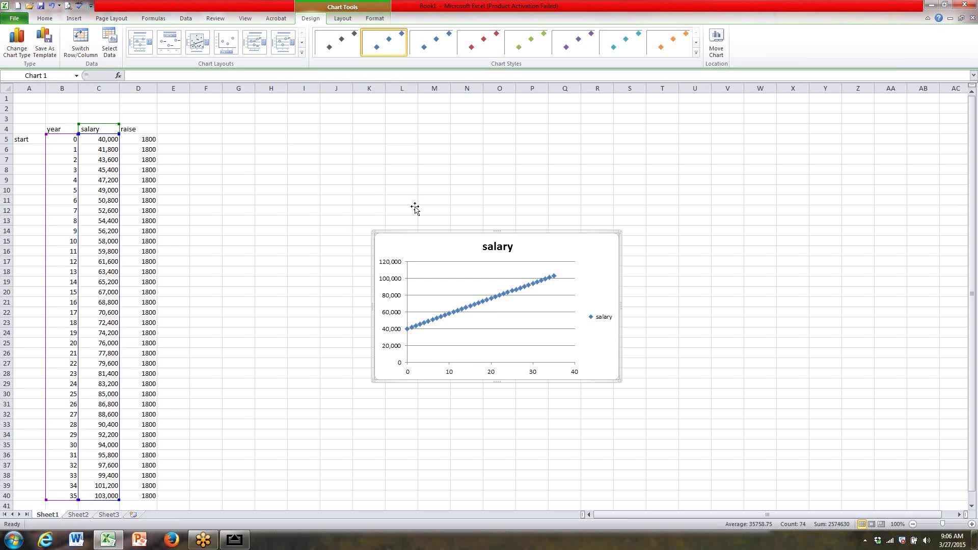
# Move the salary chart beside the top of the table, starting near G6, and enlarge it to reach about column R, row 26
pyautogui.moveTo(448, 225); pyautogui.dragTo(313, 153)
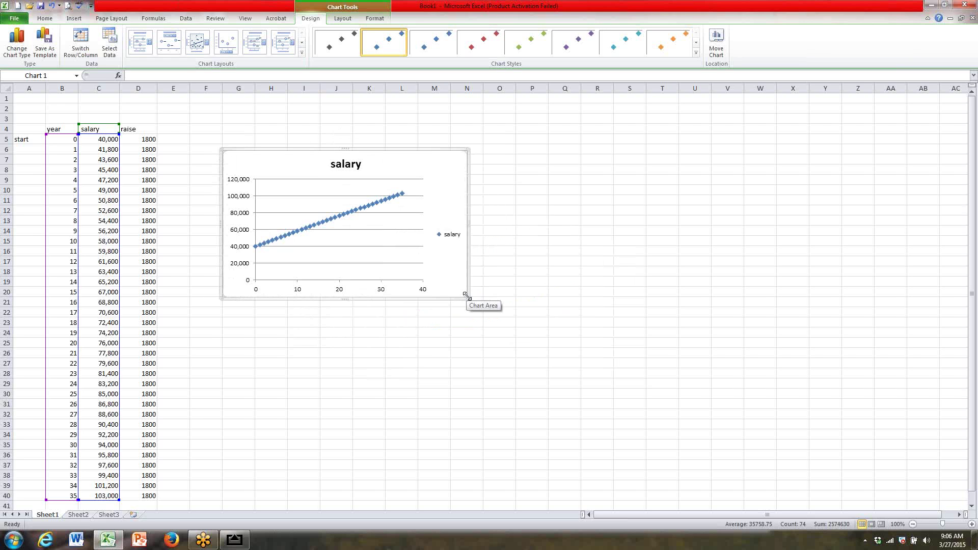
pyautogui.moveTo(469, 299); pyautogui.dragTo(610, 357)
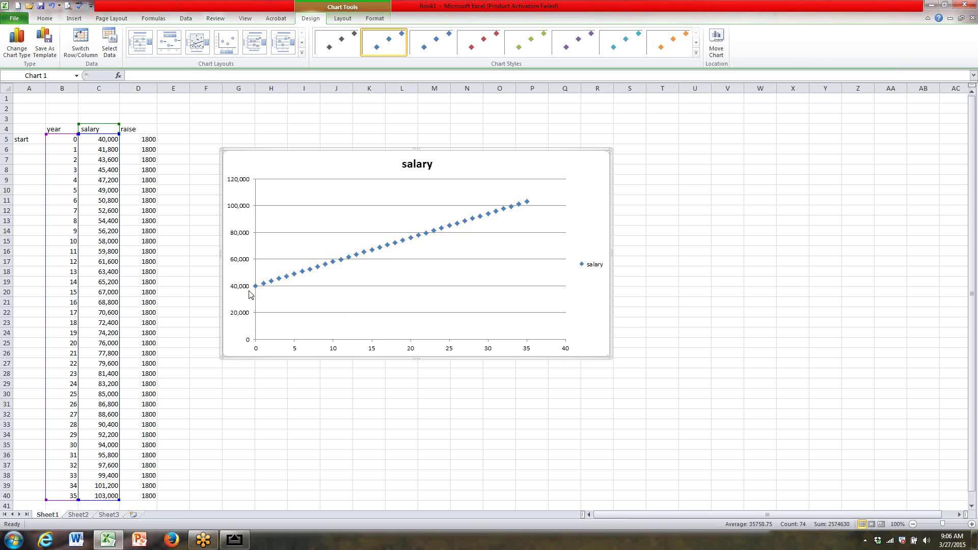
pyautogui.moveTo(256, 287)
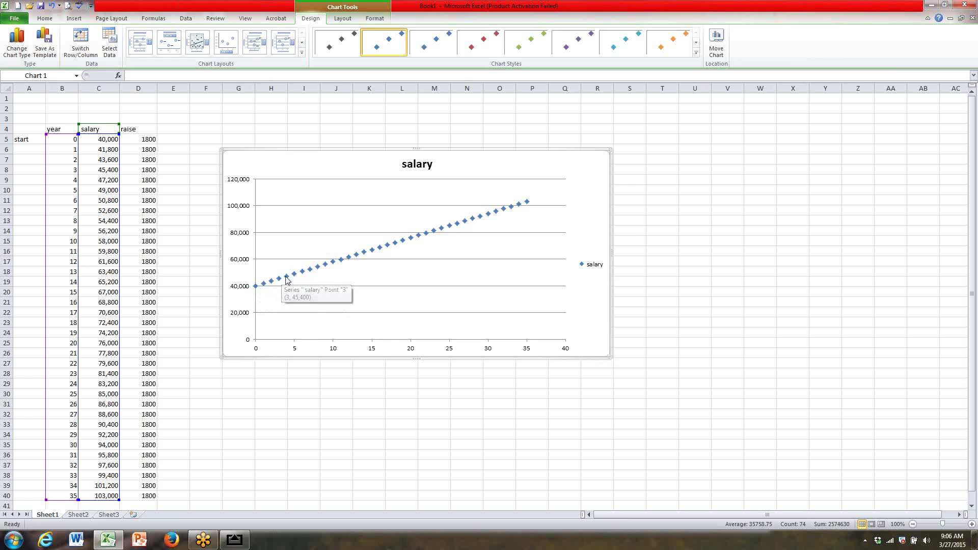
pyautogui.click(161, 140)
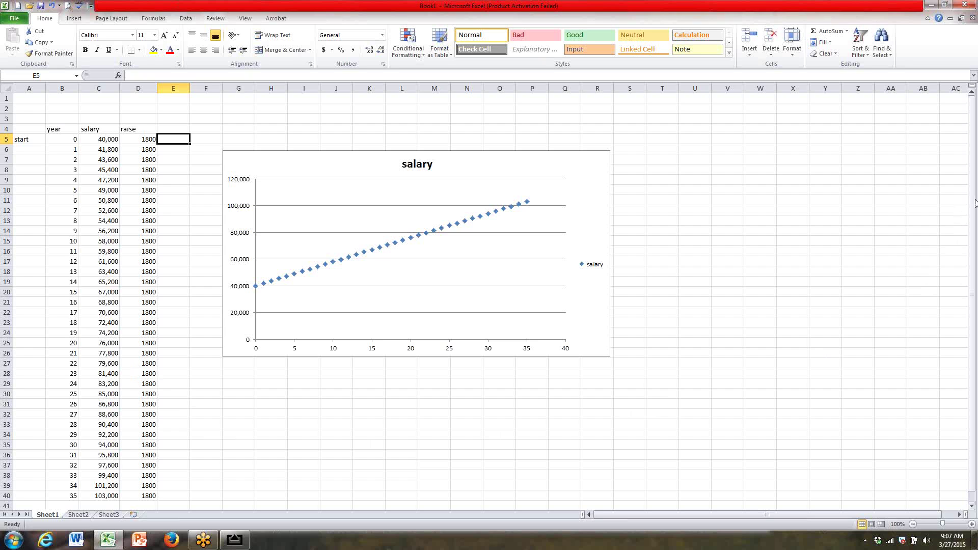
# Enter the headings year, salary and raise in B43, C43 and D43 to start a second table below the first
pyautogui.moveTo(976, 203); pyautogui.dragTo(975, 215)
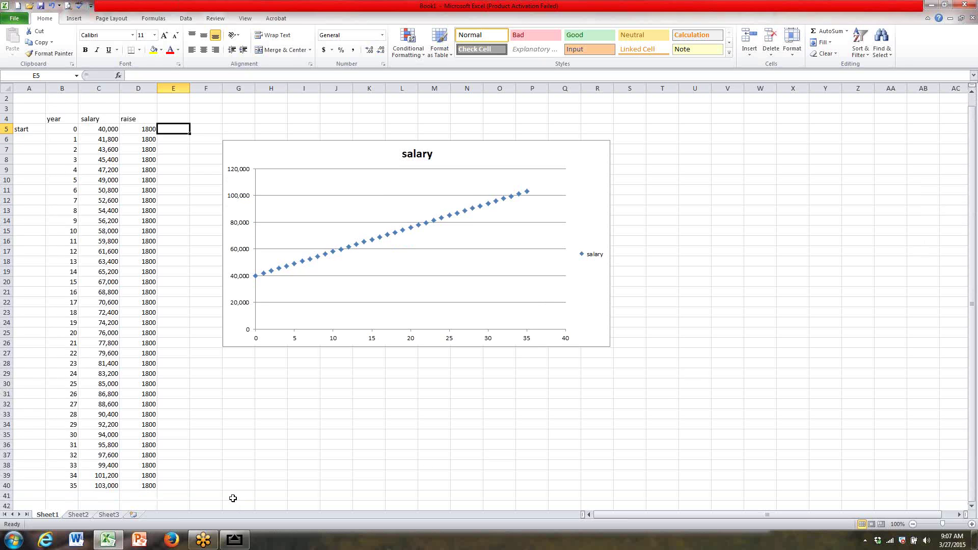
pyautogui.click(57, 503)
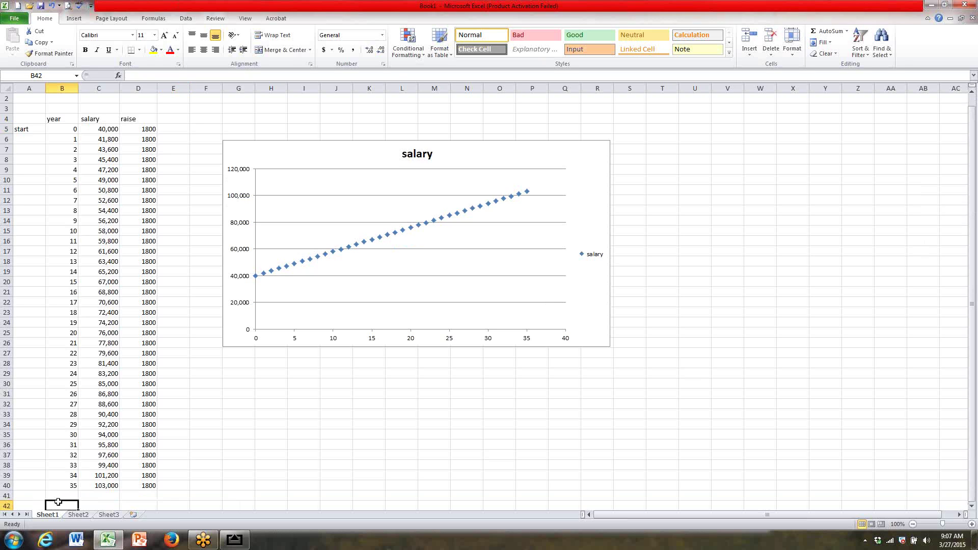
pyautogui.press('Down')
pyautogui.press('Down')
pyautogui.press('Down')
pyautogui.press('Down')
pyautogui.press('Down')
pyautogui.press('Down')
pyautogui.press('Down')
pyautogui.press('Down')
pyautogui.press('Down')
pyautogui.press('Down')
pyautogui.press('Down')
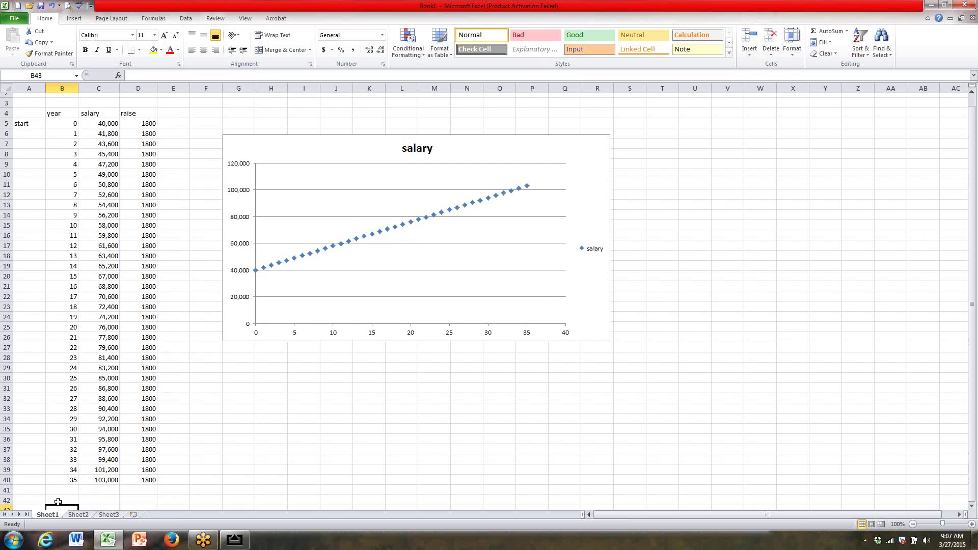
pyautogui.press('Down')
pyautogui.press('Down')
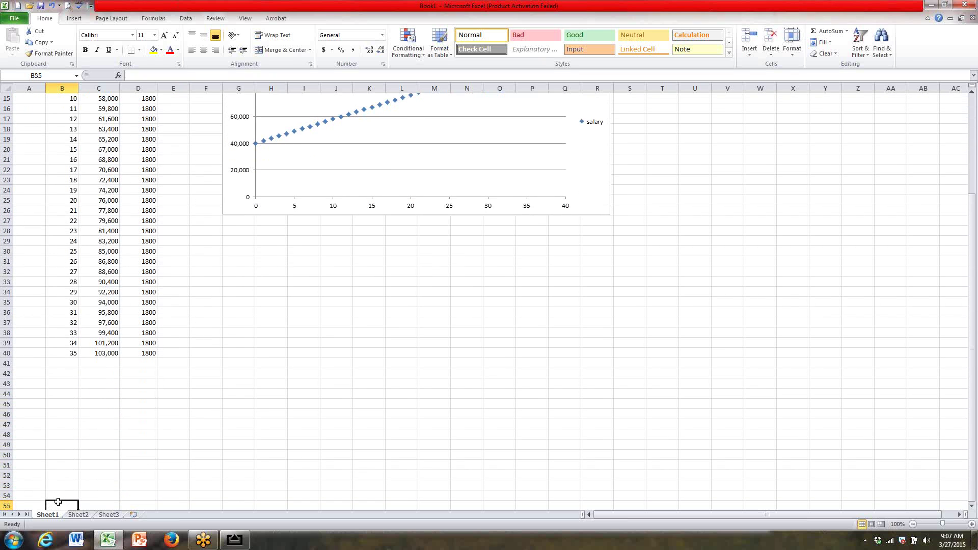
pyautogui.click(62, 384)
pyautogui.write('year')
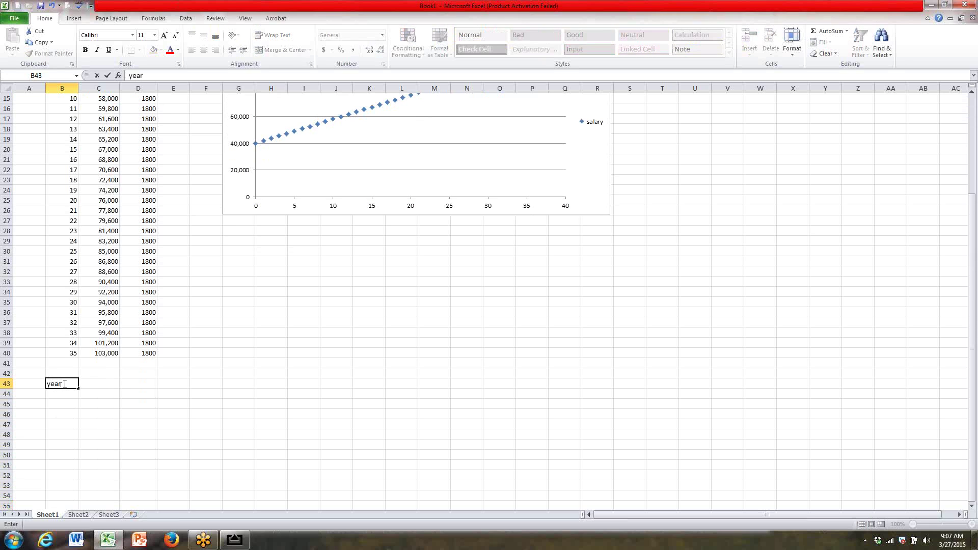
pyautogui.click(93, 382)
pyautogui.write('salary')
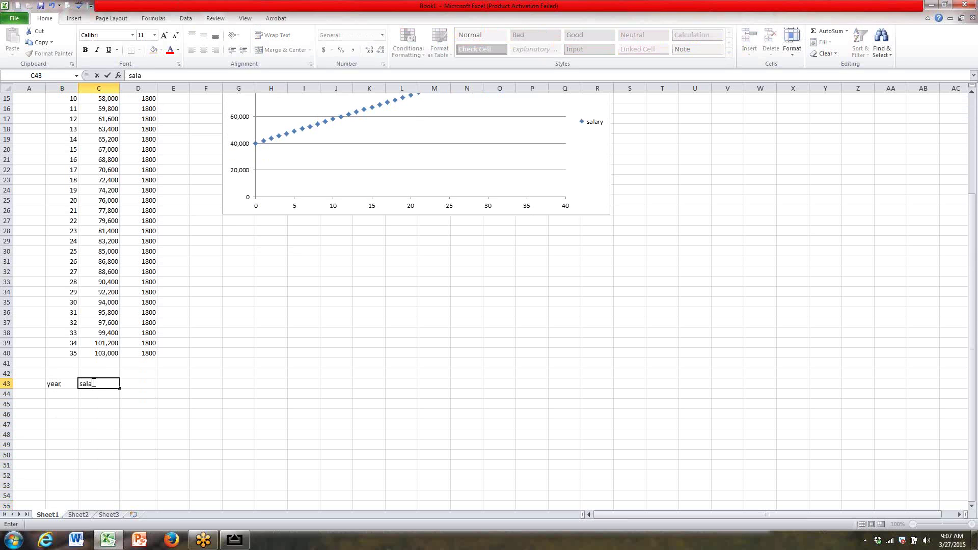
pyautogui.click(149, 389)
pyautogui.write('raise')
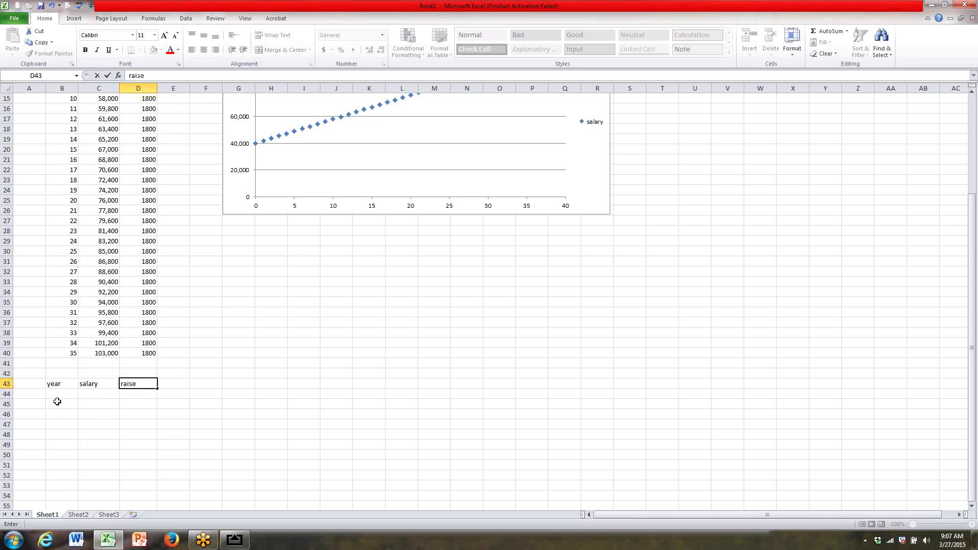
# Enter the second table's starting values in row 44: year 0 in B44 and salary 40,000 in C44
pyautogui.click(58, 397)
pyautogui.write('0')
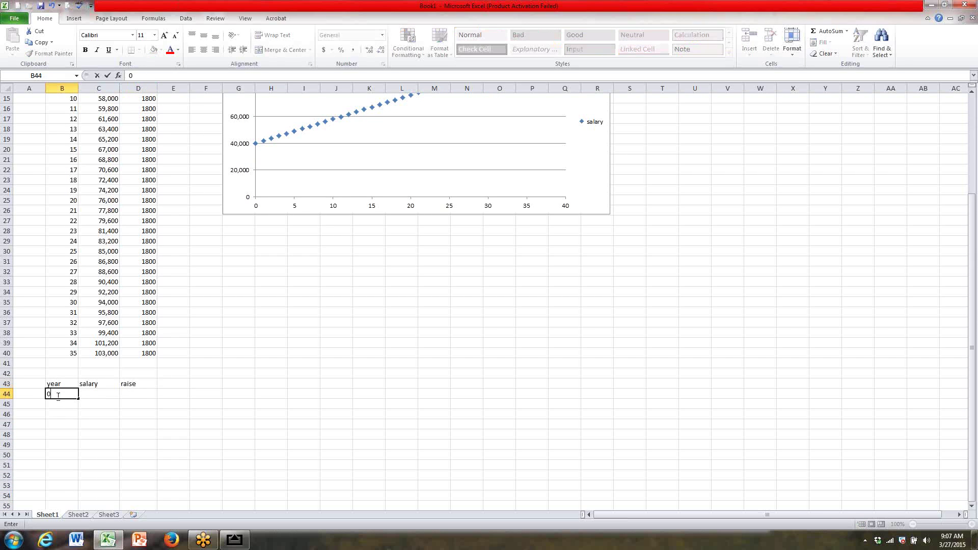
pyautogui.click(87, 394)
pyautogui.write('40,000')
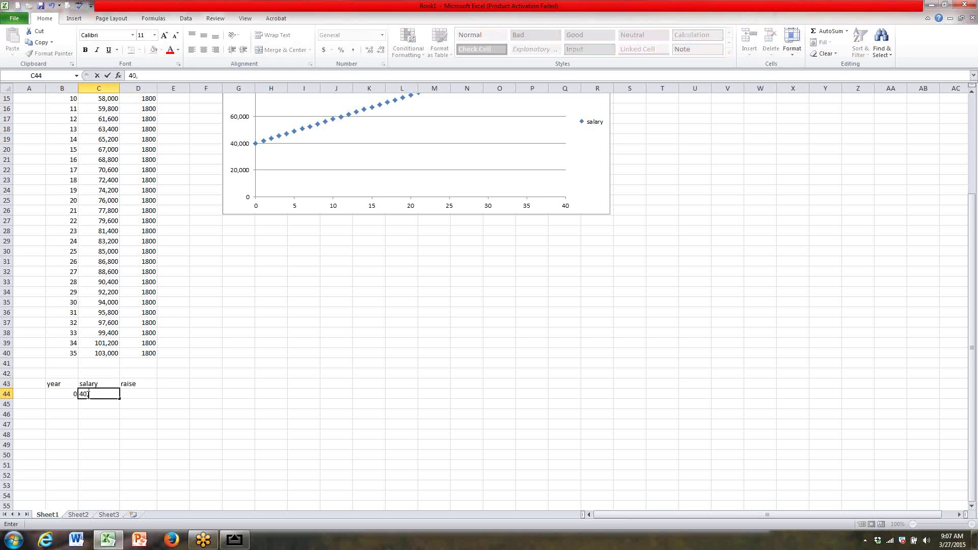
# Enter the 4 percent raise formula =.04*C44 in D44
pyautogui.click(133, 394)
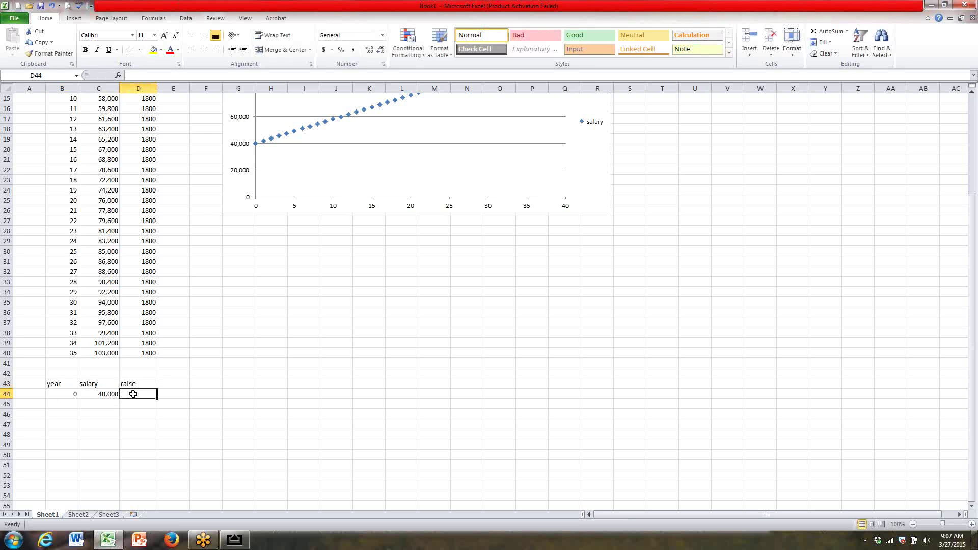
pyautogui.write('=')
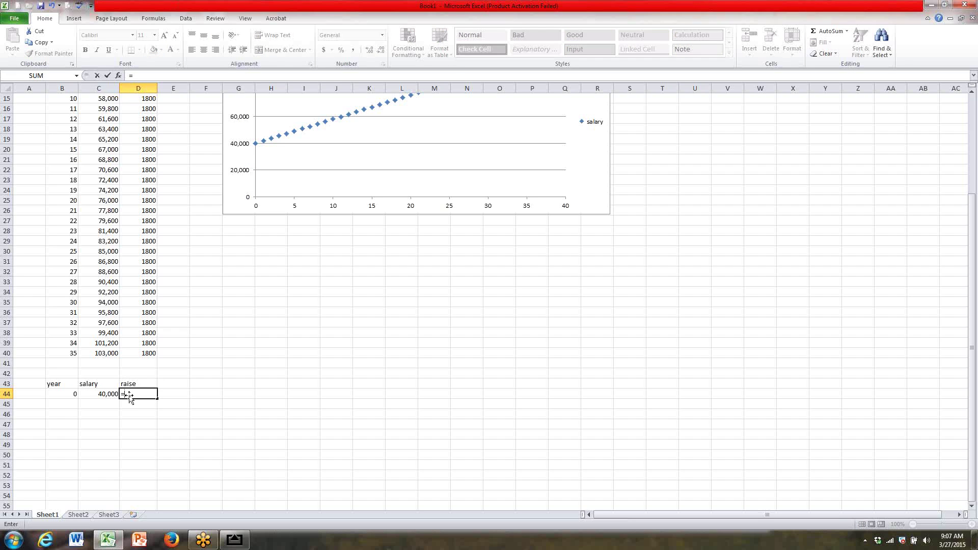
pyautogui.write('.04*')
pyautogui.click(107, 395)
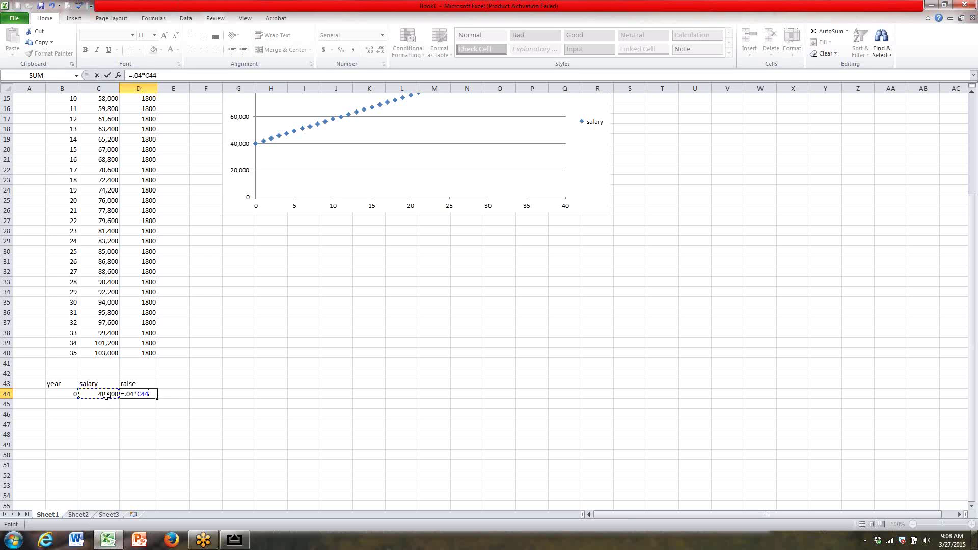
pyautogui.press('Return')
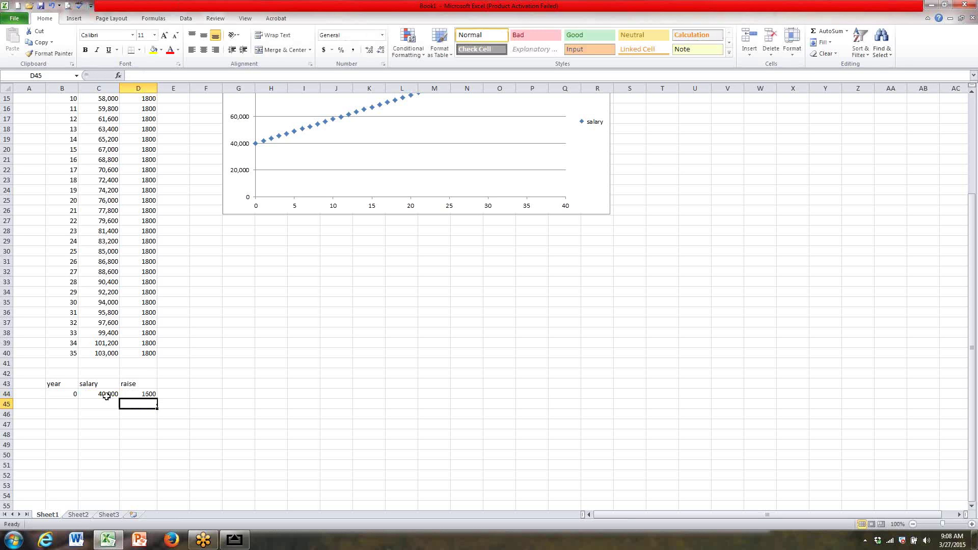
# Enter the year formula =B44+1 in B45 of the second table
pyautogui.click(64, 404)
pyautogui.write('=')
pyautogui.click(65, 393)
pyautogui.write('+1')
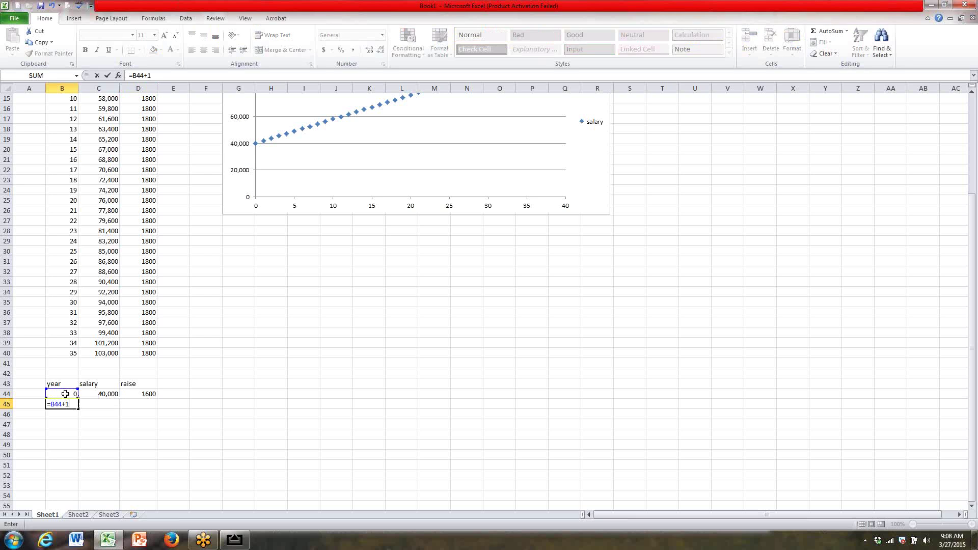
pyautogui.press('Return')
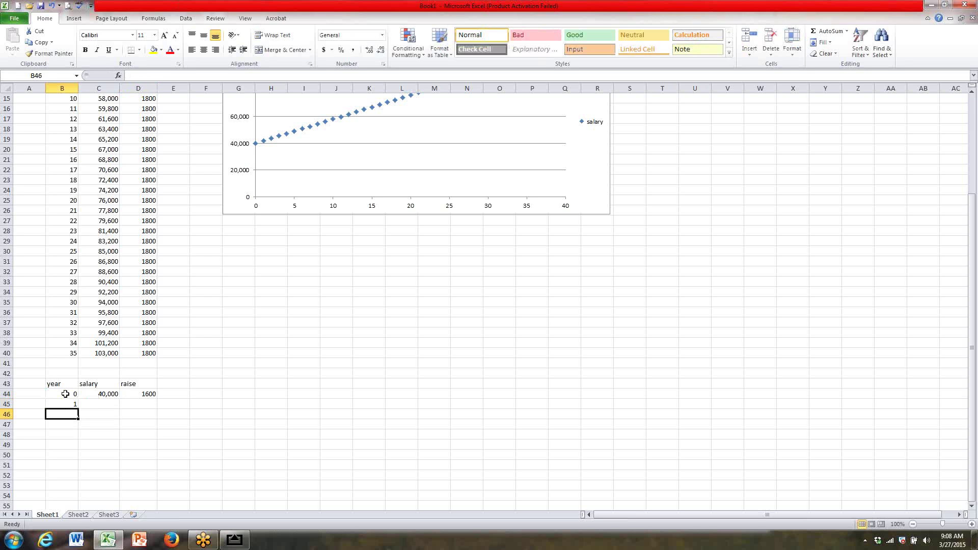
# Enter the salary formula =C44+D44 in C45, adding the previous raise to the previous salary
pyautogui.click(86, 405)
pyautogui.write('=')
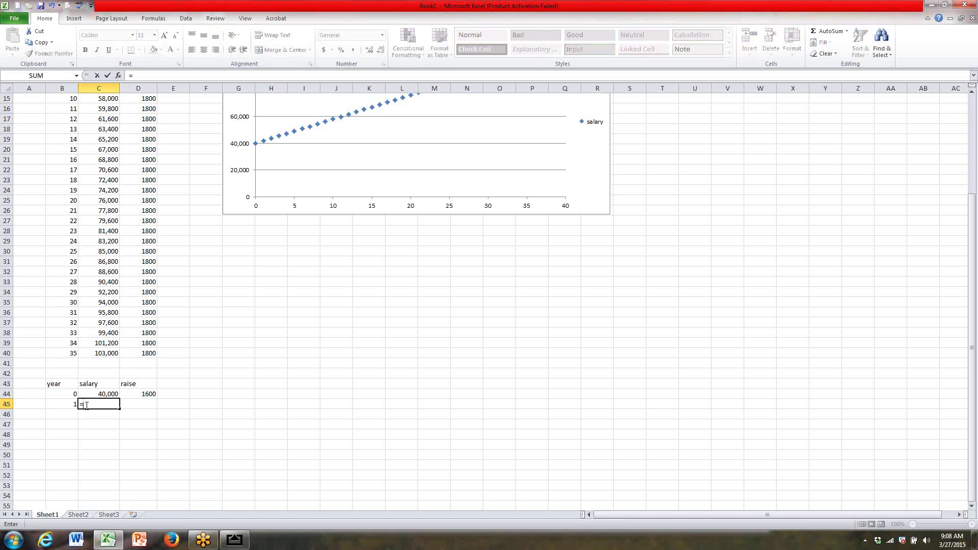
pyautogui.click(95, 396)
pyautogui.write('+')
pyautogui.click(134, 394)
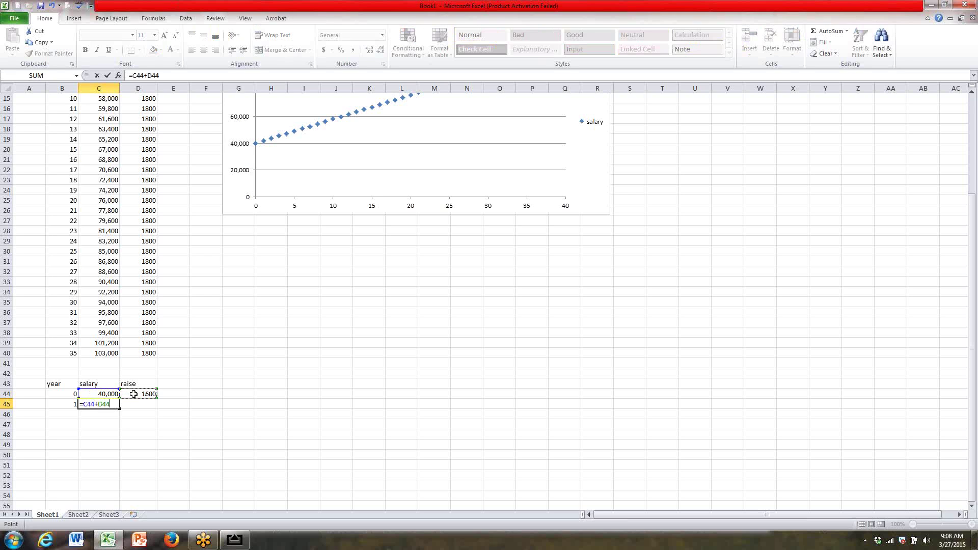
pyautogui.press('Return')
# Enter the raise formula =.04*C45 in D45 to calculate 4 percent of that year's salary
pyautogui.click(134, 404)
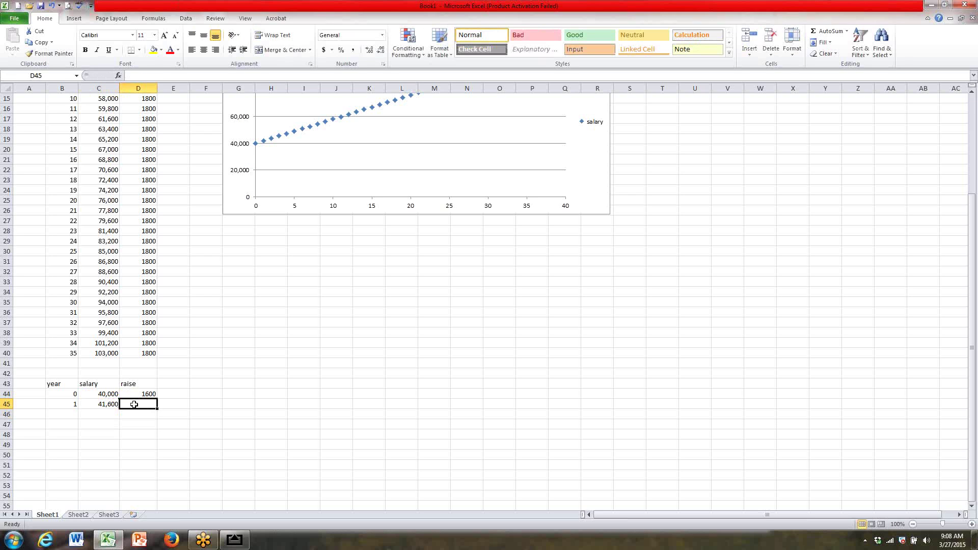
pyautogui.write('=')
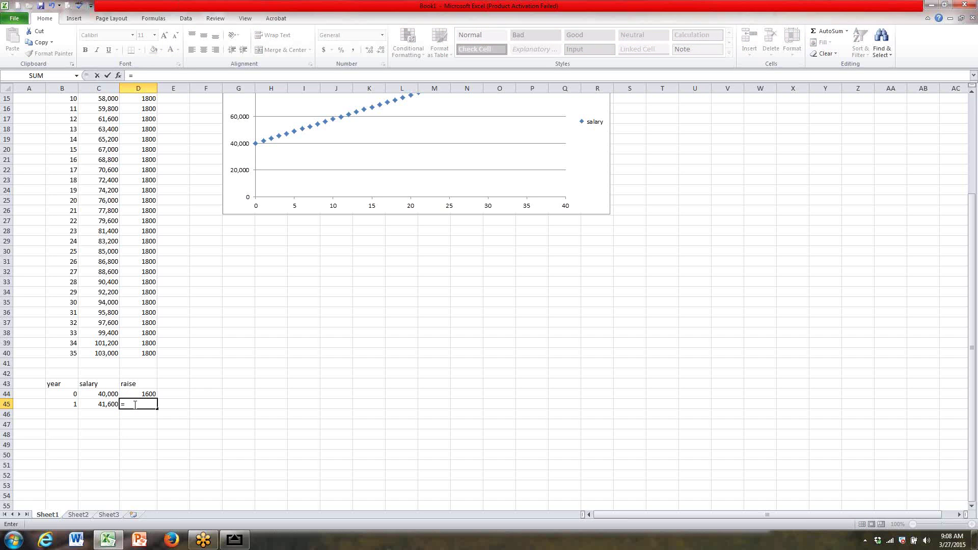
pyautogui.write('.04*')
pyautogui.click(103, 406)
pyautogui.press('Return')
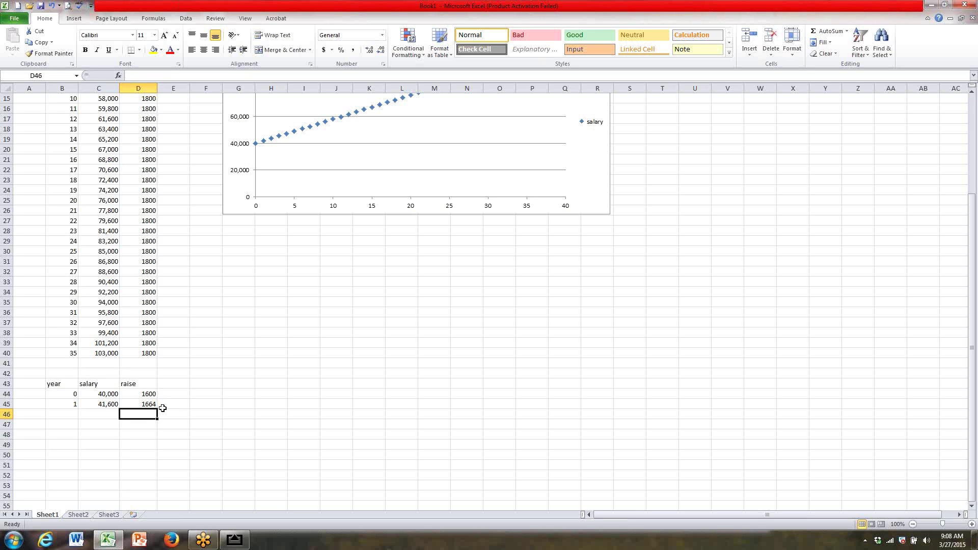
# Extend the year, salary and raise formulas from row 45 down to row 79, reaching year 35
pyautogui.click(72, 406)
pyautogui.moveTo(72, 406); pyautogui.dragTo(137, 488)
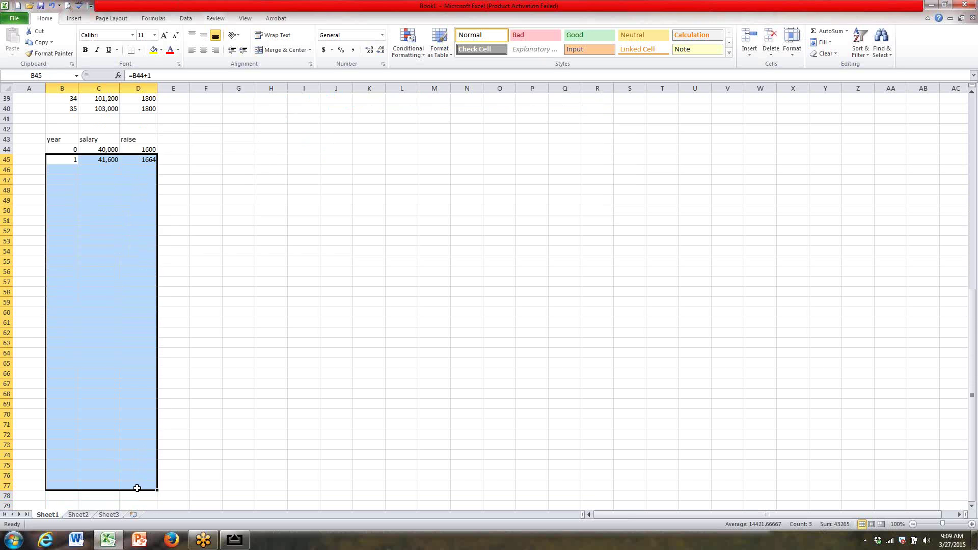
pyautogui.moveTo(75, 488); pyautogui.dragTo(131, 508)
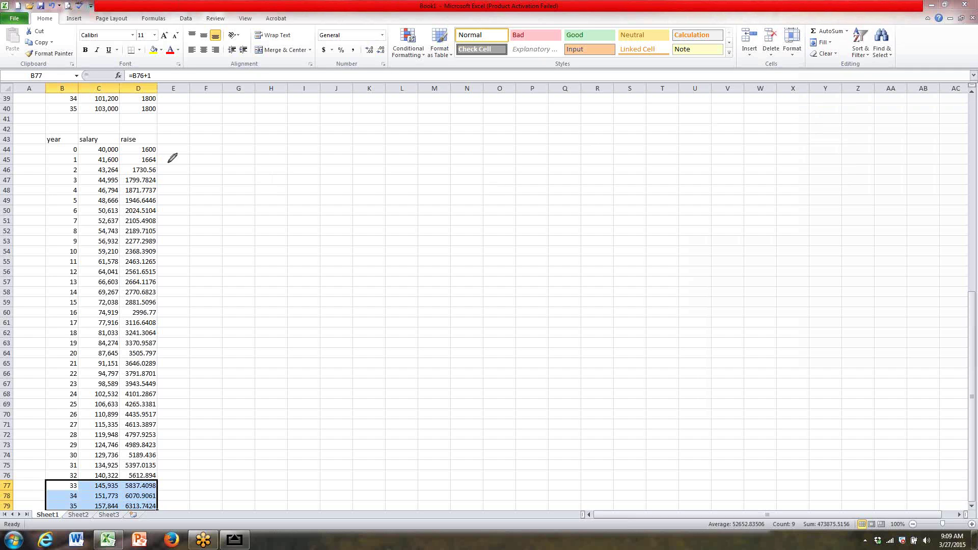
# Mark selected raises and circle the year 35 salaries of both tables with the annotation pen, and clear the marks
pyautogui.moveTo(160, 149)
pyautogui.mouseDown()
pyautogui.moveTo(176, 146)
pyautogui.moveTo(168, 179)
pyautogui.mouseUp()
pyautogui.moveTo(160, 476)
pyautogui.mouseDown()
pyautogui.moveTo(180, 469)
pyautogui.moveTo(181, 500)
pyautogui.mouseUp()
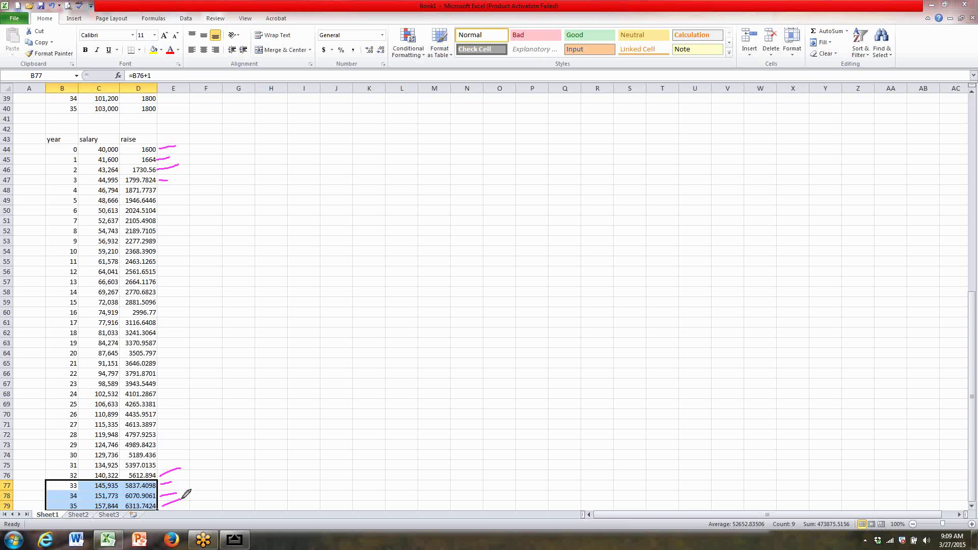
pyautogui.moveTo(159, 110); pyautogui.dragTo(174, 106)
pyautogui.moveTo(171, 503)
pyautogui.mouseDown()
pyautogui.moveTo(180, 500)
pyautogui.moveTo(92, 505)
pyautogui.moveTo(123, 507)
pyautogui.mouseUp()
pyautogui.moveTo(118, 101); pyautogui.dragTo(100, 122)
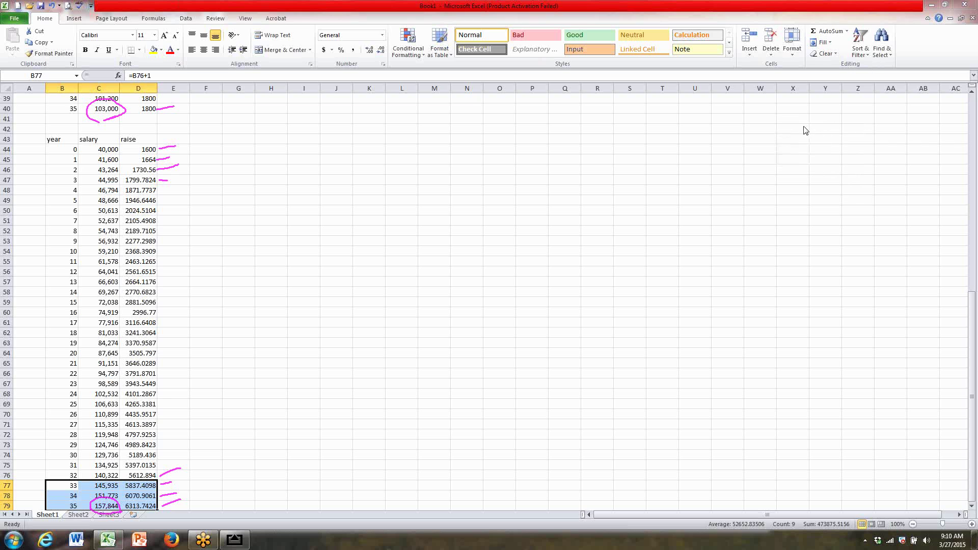
pyautogui.click(778, 164)
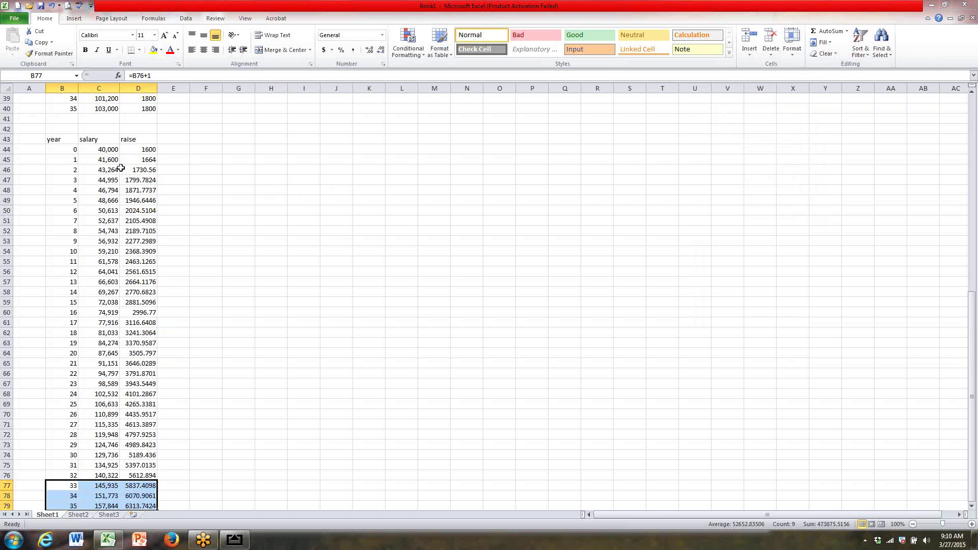
# Insert a markers-only scatter chart of the second table's year and salary columns, including headings, from B43:C79
pyautogui.click(68, 138)
pyautogui.moveTo(68, 138); pyautogui.dragTo(110, 501)
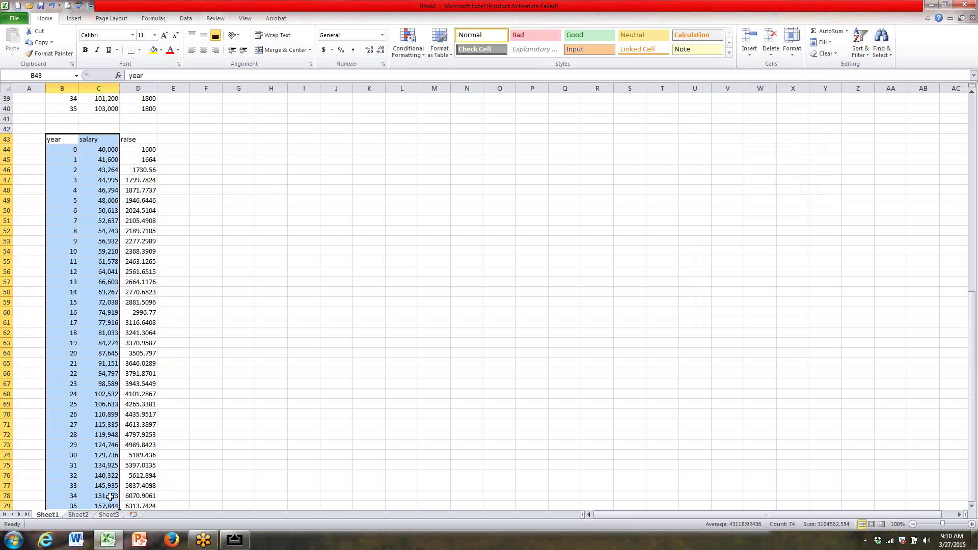
pyautogui.click(74, 18)
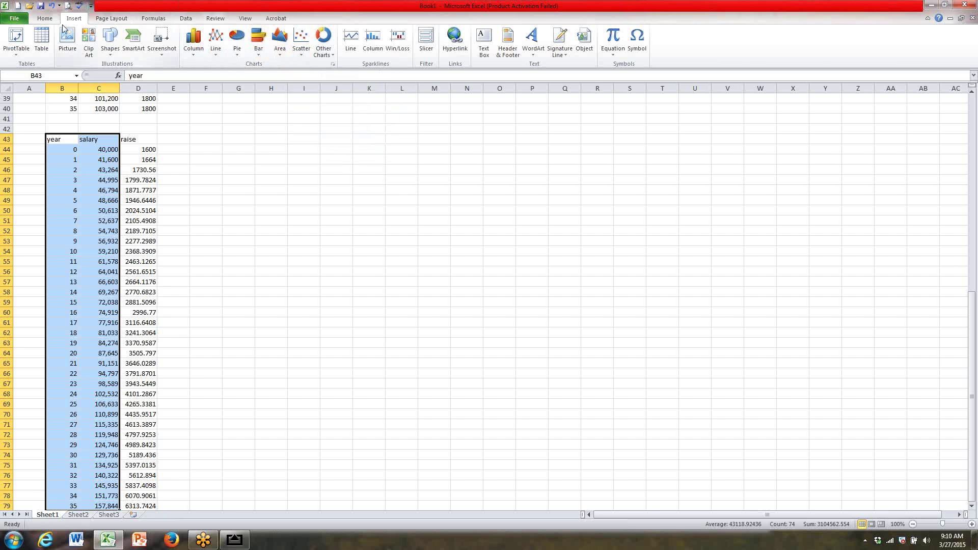
pyautogui.click(297, 60)
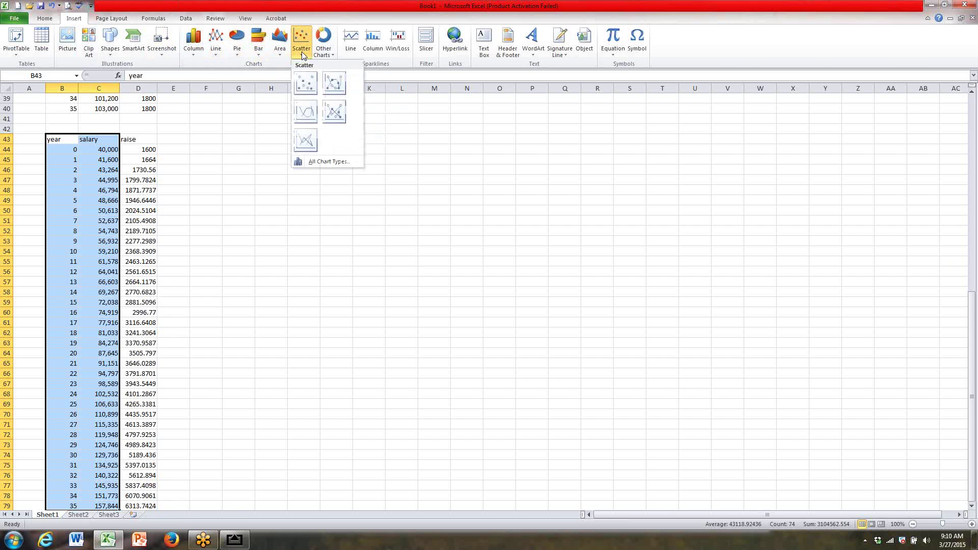
pyautogui.click(307, 84)
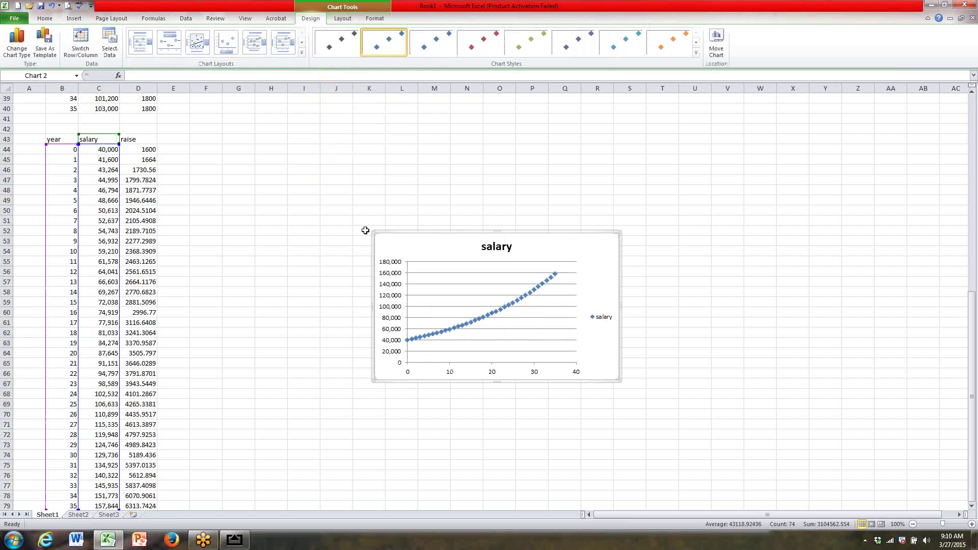
# Enlarge the second salary chart and move it beside the second table, covering about F44 to Q67
pyautogui.moveTo(618, 380); pyautogui.dragTo(725, 466)
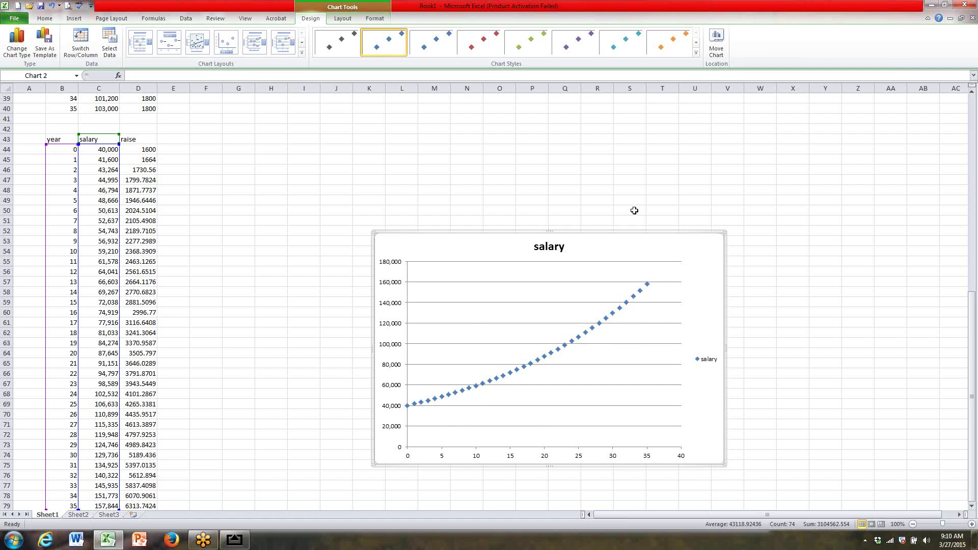
pyautogui.moveTo(626, 256); pyautogui.dragTo(457, 177)
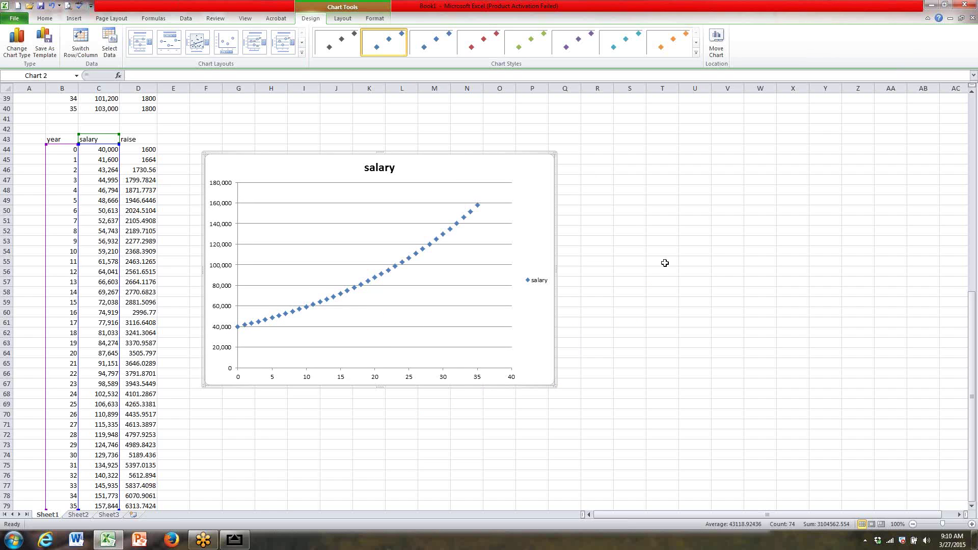
# Compare the fixed-raise salary chart beside the first table with the percentage-raise chart beside the second table
pyautogui.moveTo(974, 321); pyautogui.dragTo(973, 147)
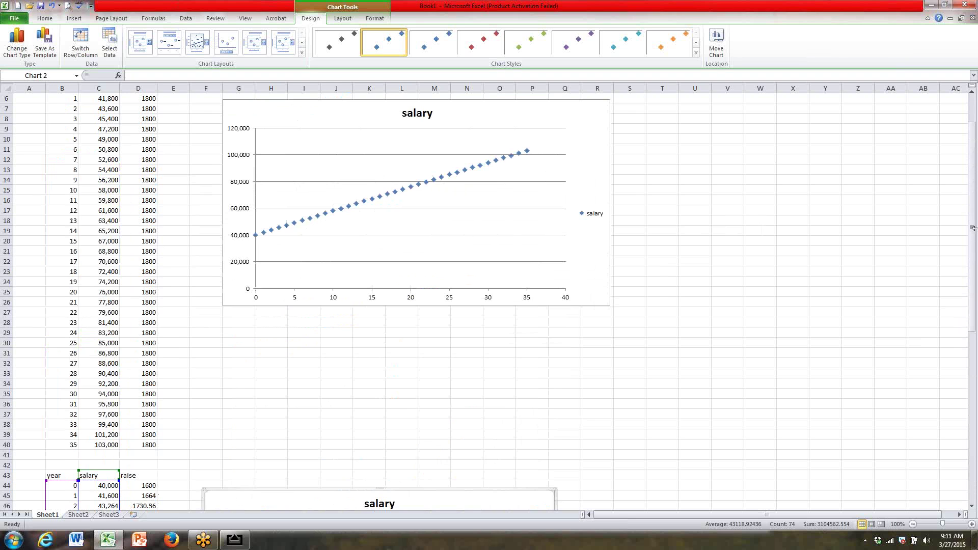
pyautogui.moveTo(974, 287); pyautogui.dragTo(974, 375)
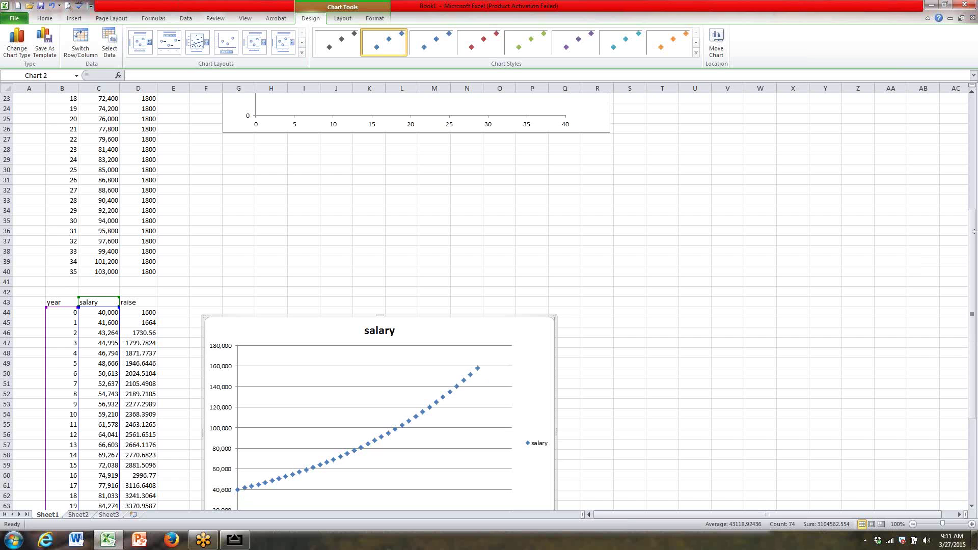
pyautogui.moveTo(971, 233); pyautogui.dragTo(973, 105)
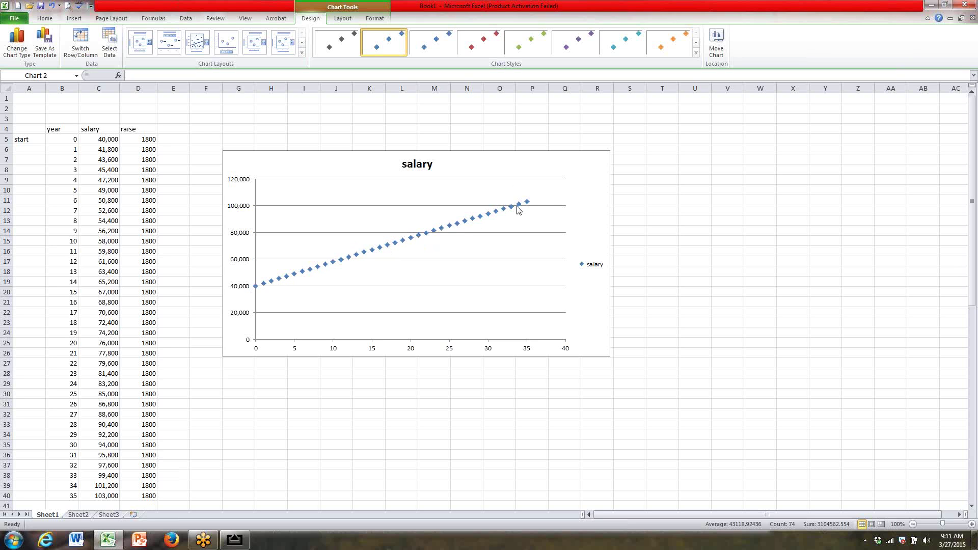
pyautogui.moveTo(974, 148); pyautogui.dragTo(975, 306)
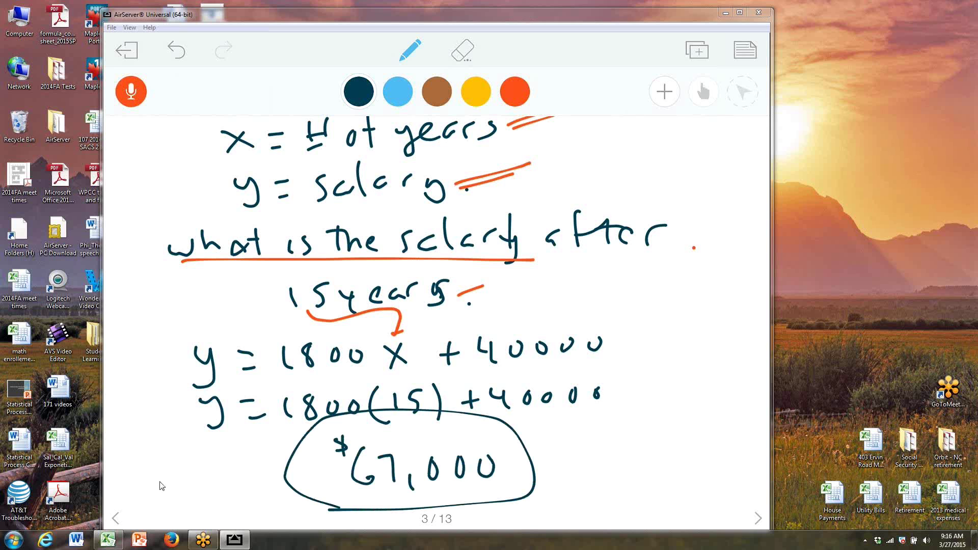
# Switch to the Excel workbook to check the year 15 salary in C20 of the first table, and minimize it
pyautogui.click(108, 540)
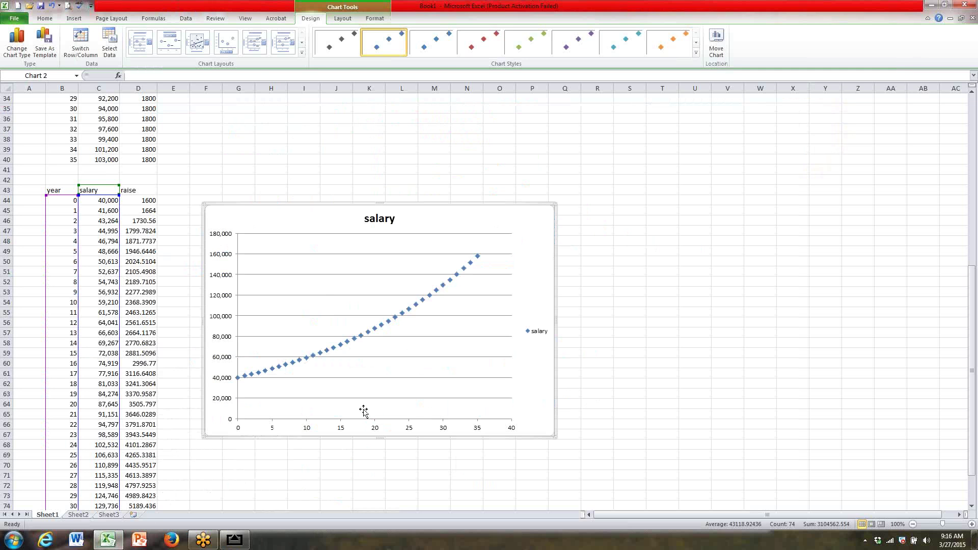
pyautogui.moveTo(974, 324); pyautogui.dragTo(900, 220)
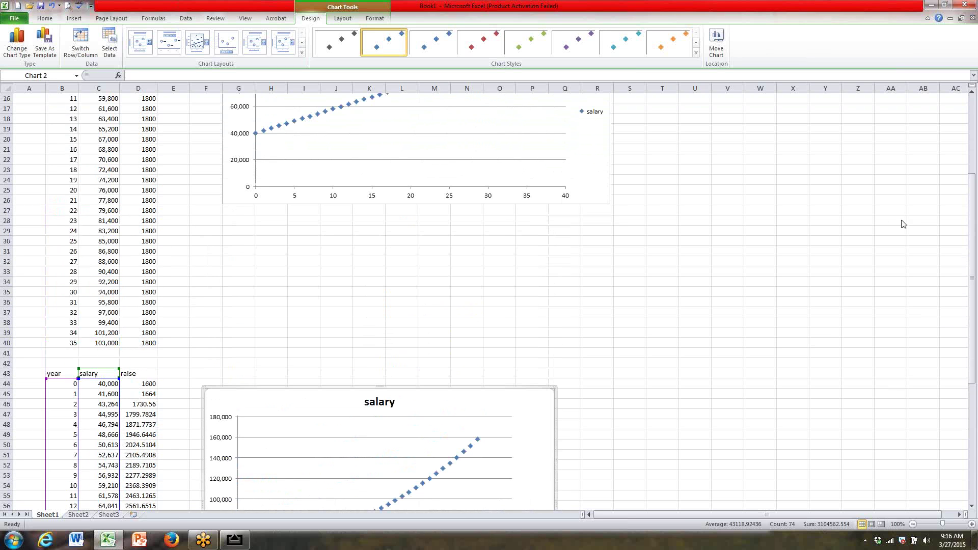
pyautogui.click(112, 141)
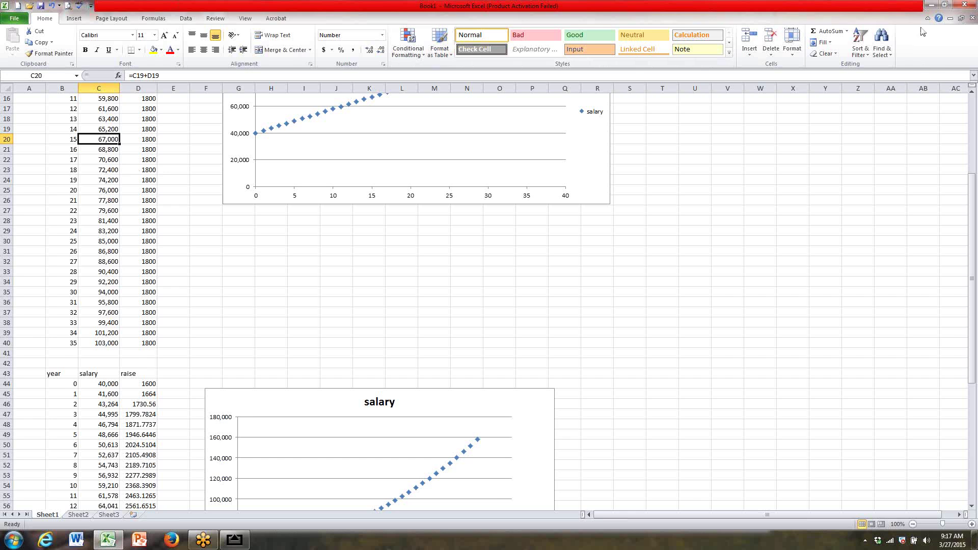
pyautogui.click(929, 5)
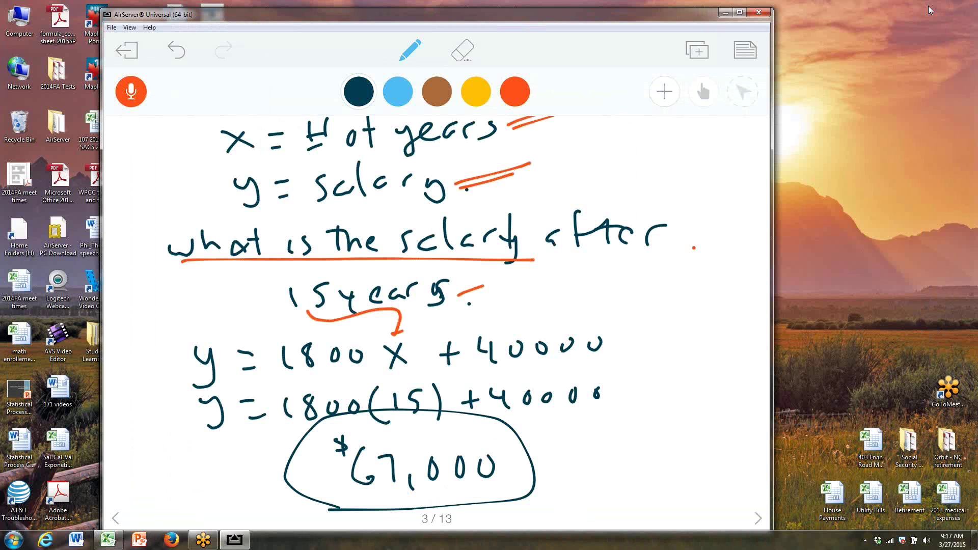